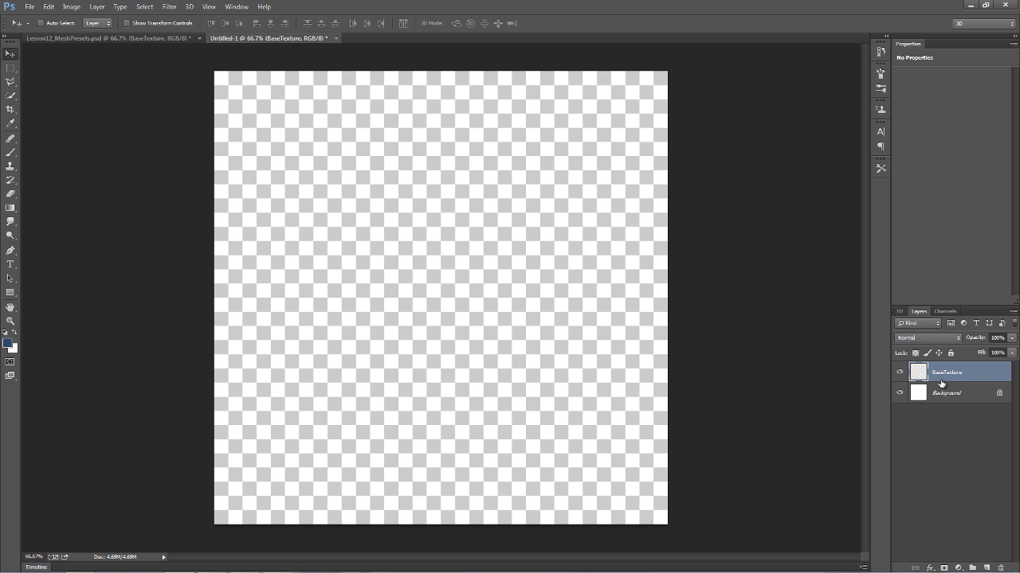
Create a 3D Postcard from the selected BaseTexture layer and inspect it through the Current View camera.
click(899, 312)
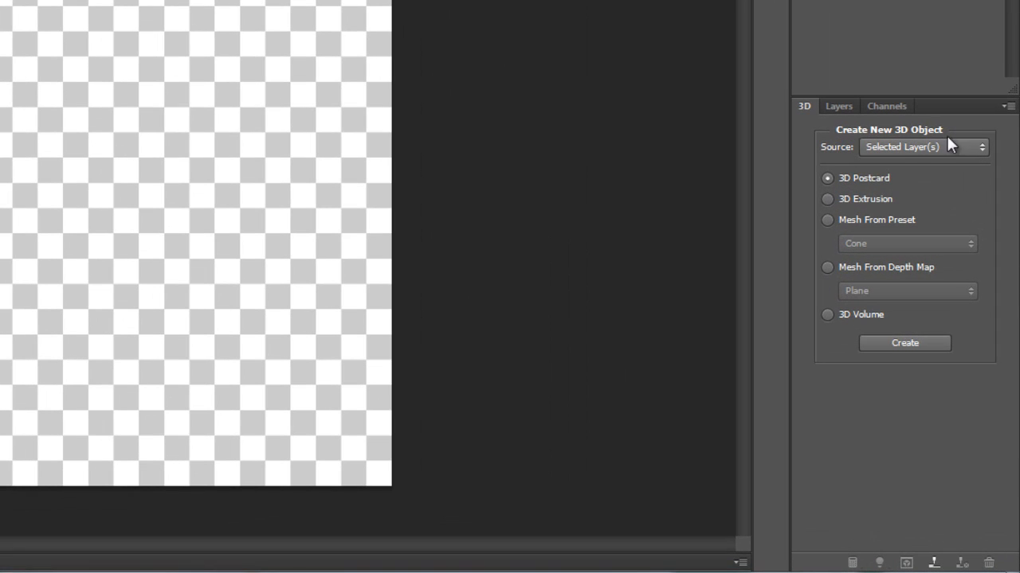
click(893, 146)
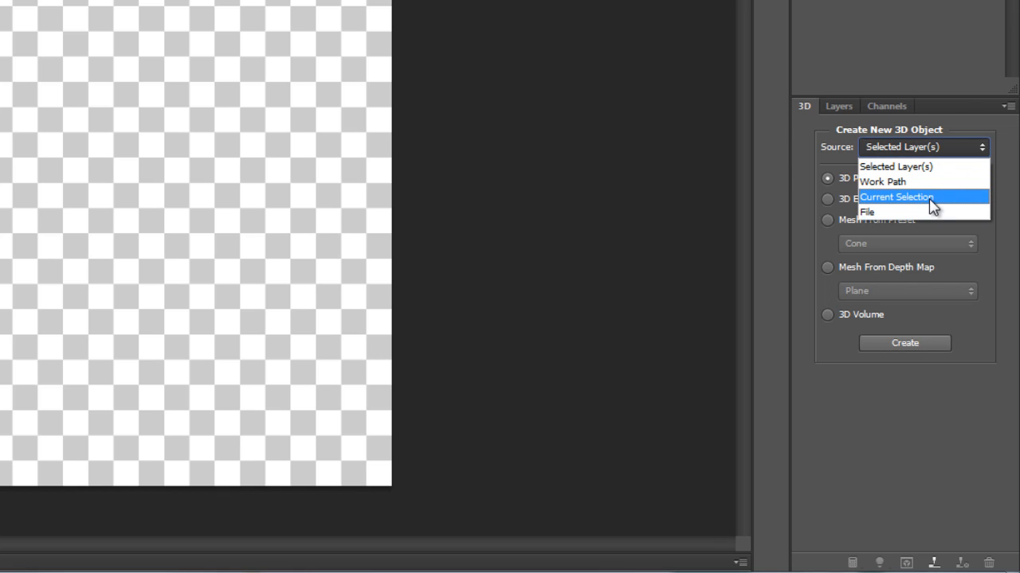
click(978, 121)
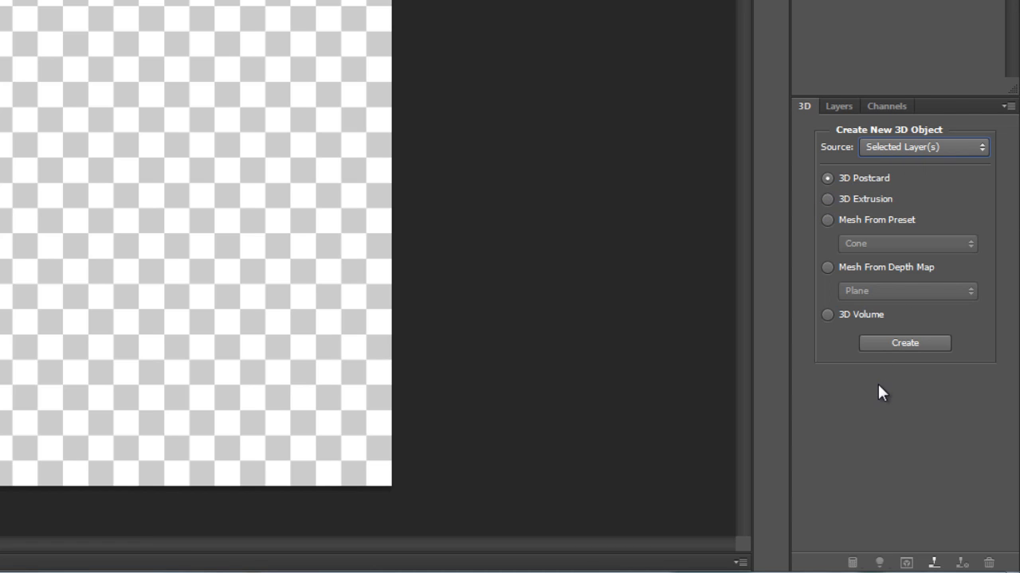
click(906, 342)
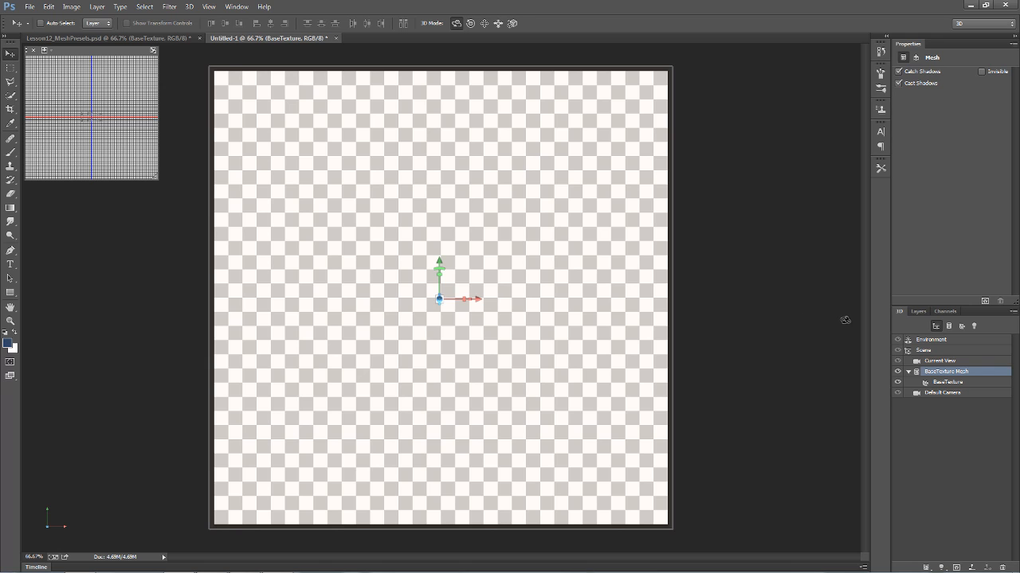
click(940, 363)
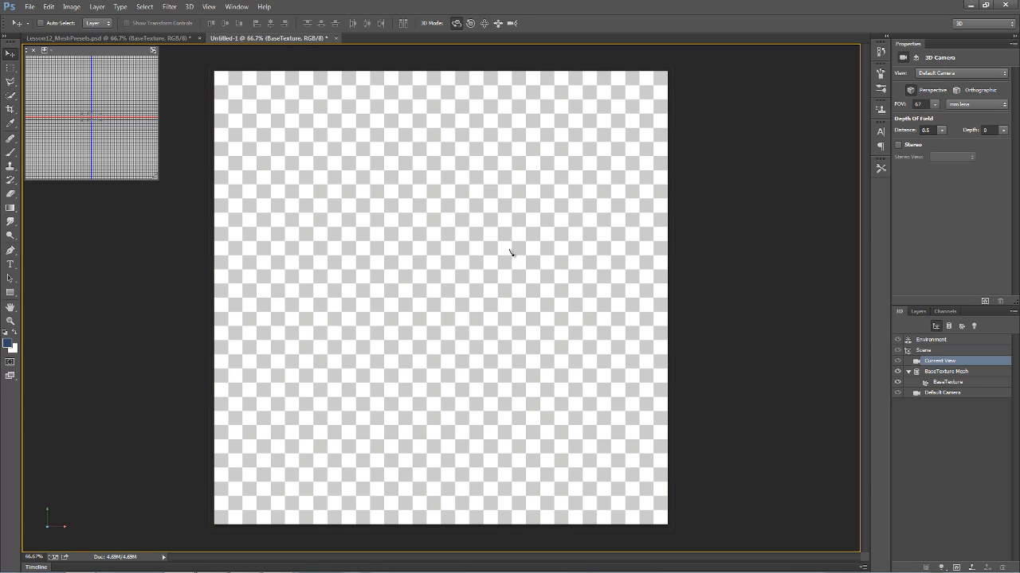
drag(513, 254, 396, 260)
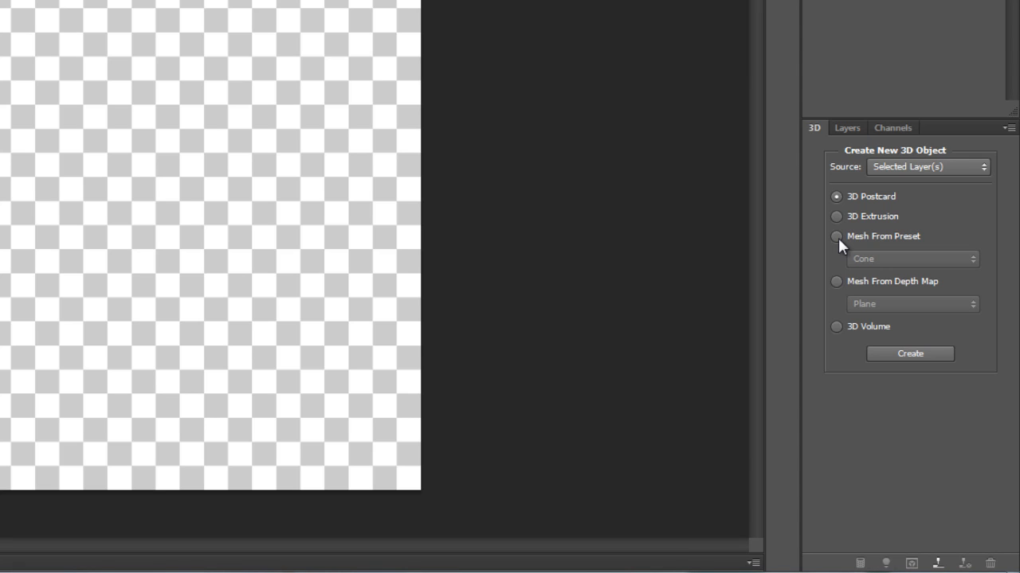
Create a Cone using Mesh From Preset with the selected BaseTexture layer as its source.
click(837, 236)
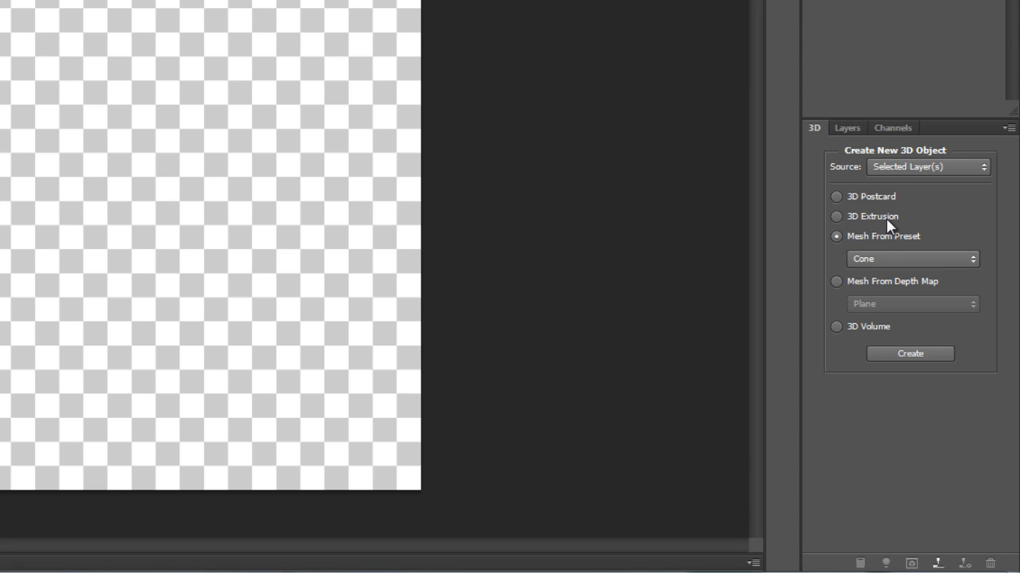
click(907, 261)
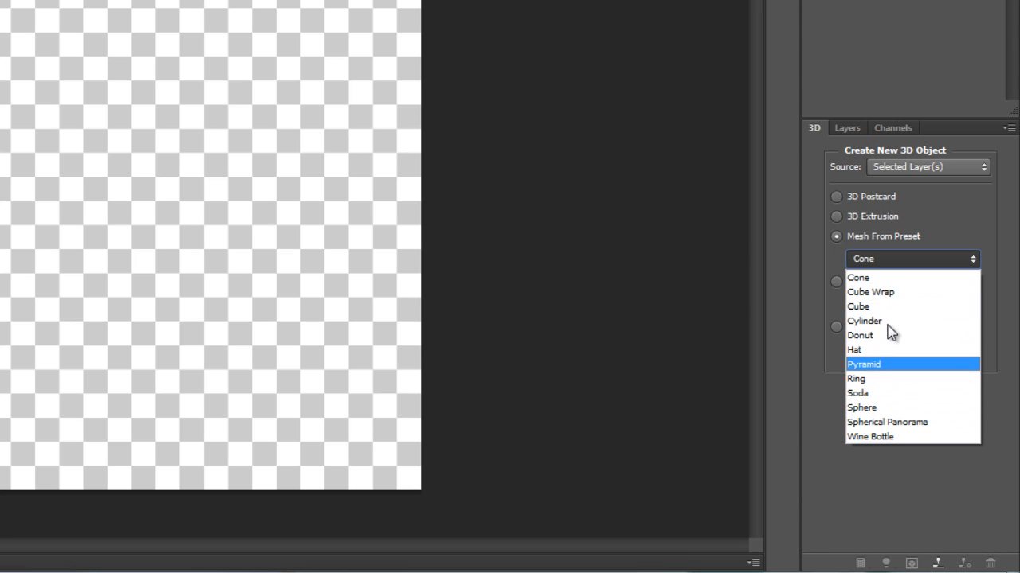
click(887, 279)
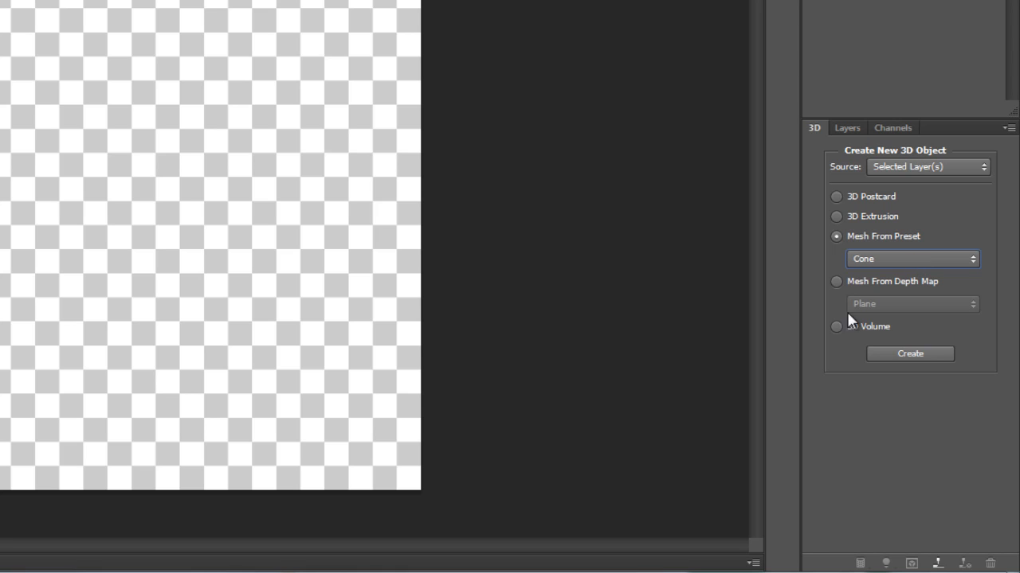
click(915, 355)
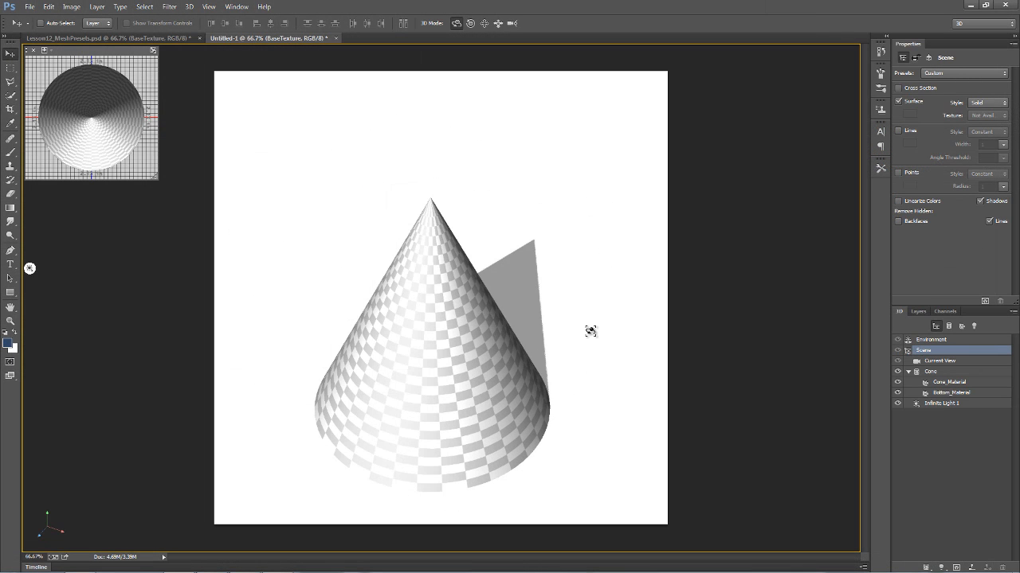
drag(522, 331, 495, 388)
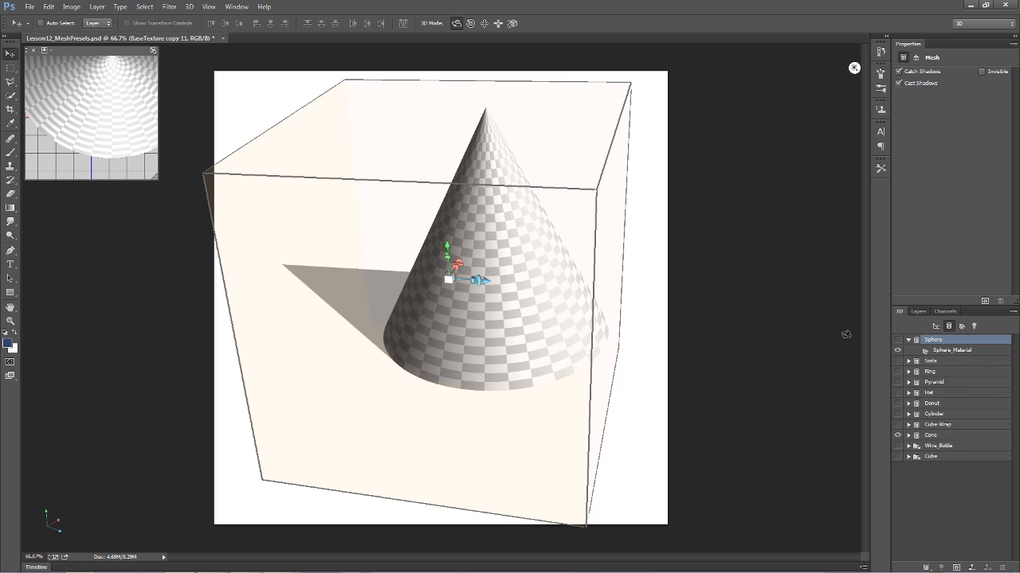
Hide the Cone, show the Cube group instead, and examine the separate materials on its faces.
click(898, 436)
click(898, 457)
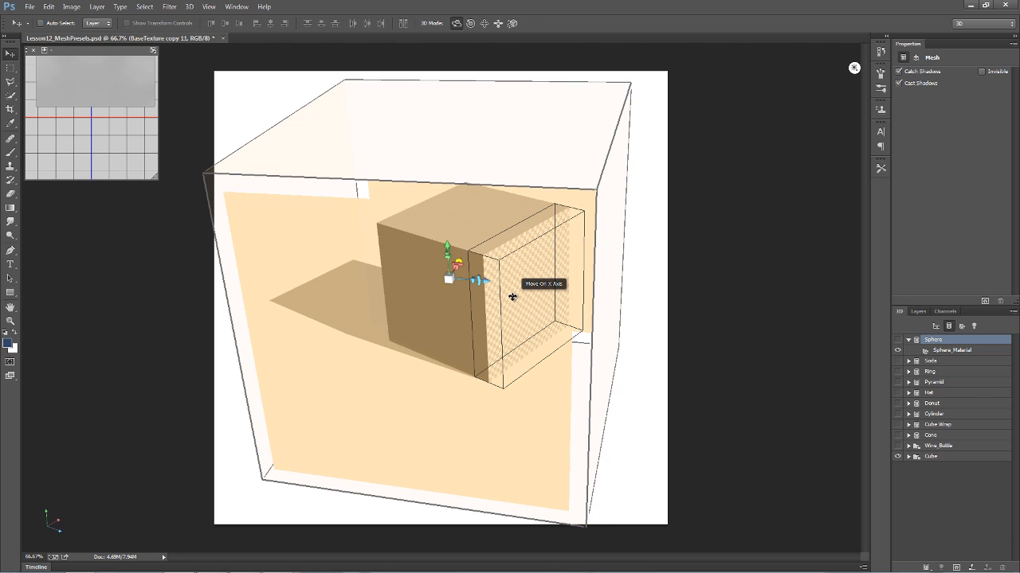
click(909, 456)
scroll(958, 466, down, 1)
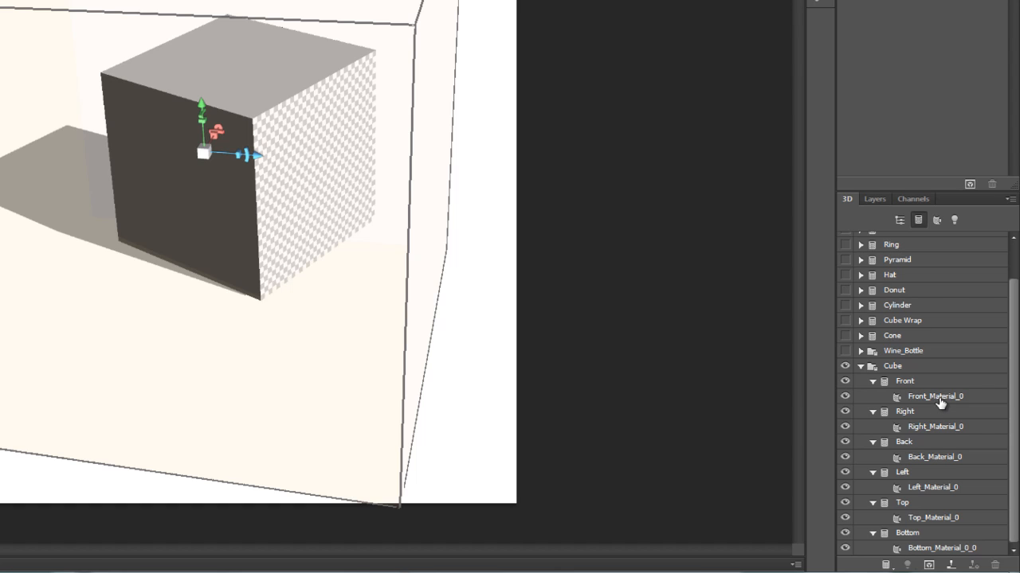
click(862, 366)
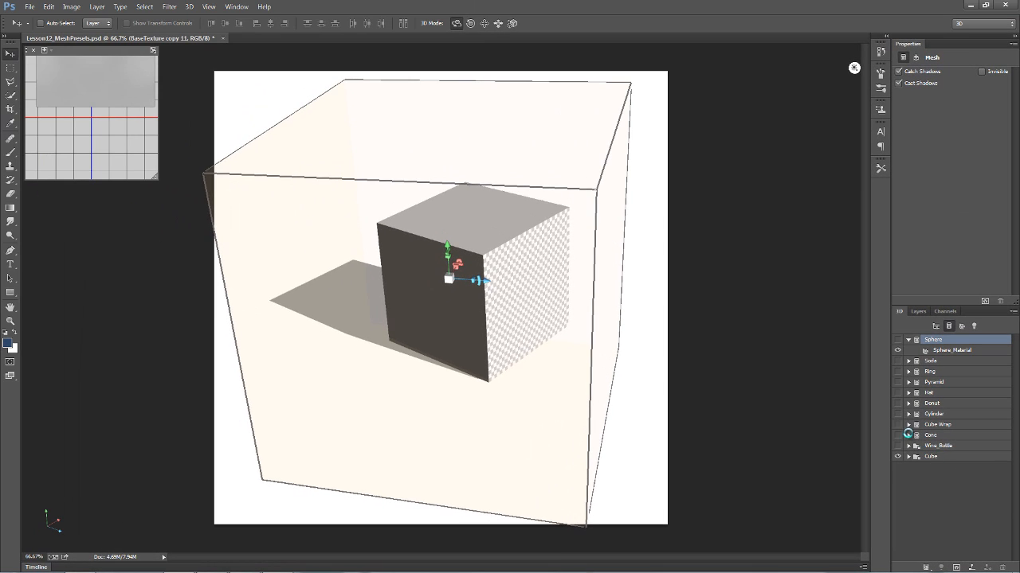
Hide the Cube group, show the Cube Wrap mesh instead, and examine which materials it uses.
click(897, 456)
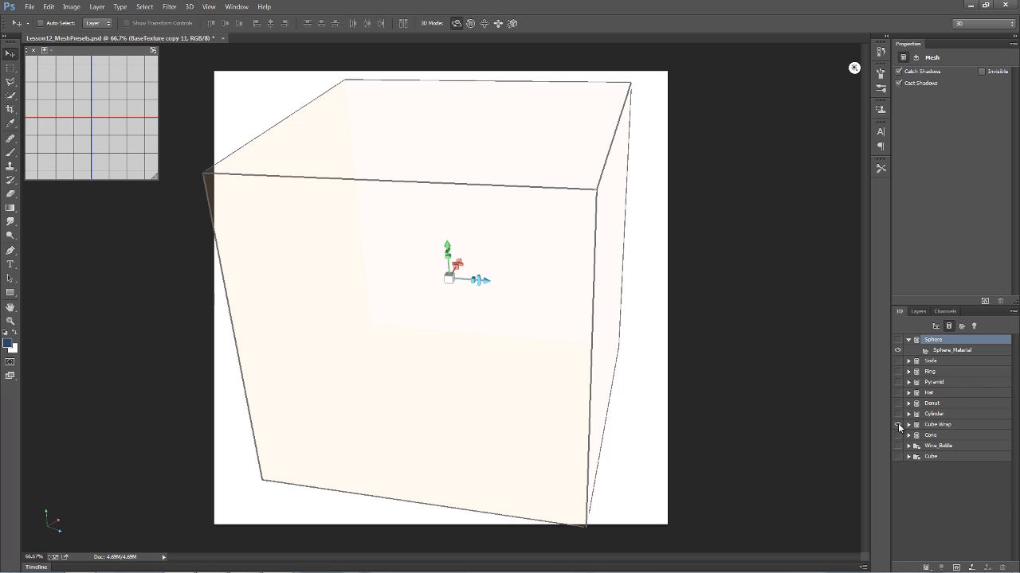
click(898, 424)
click(908, 424)
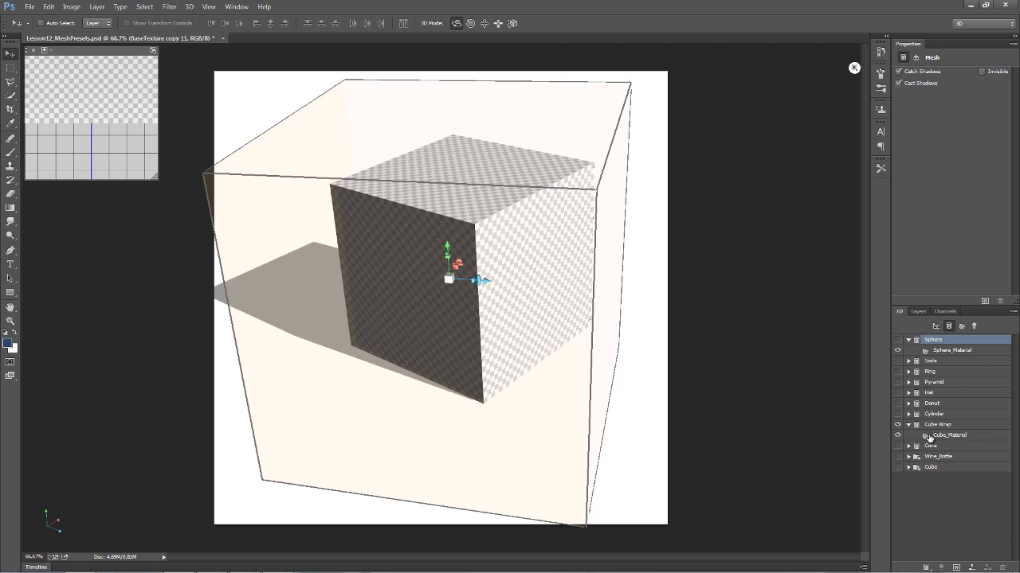
click(908, 424)
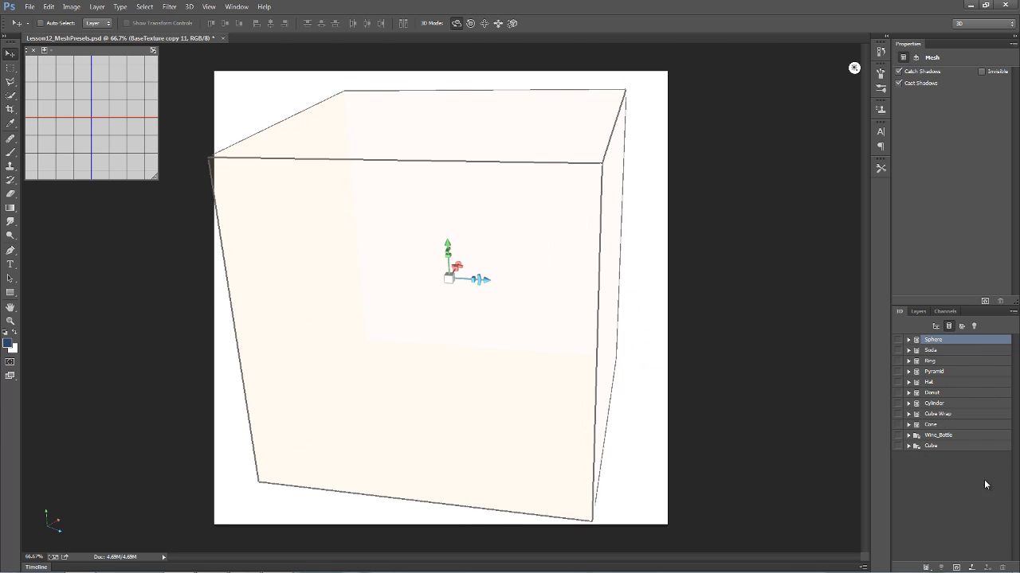
Show and select the Cylinder mesh, examine its side, top and bottom materials, and hide it again.
click(898, 404)
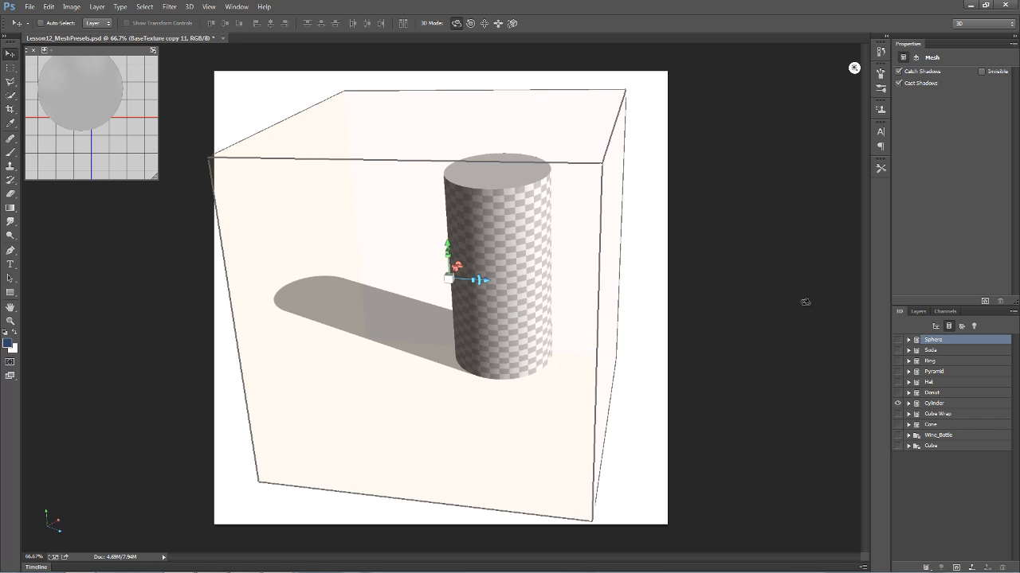
click(934, 404)
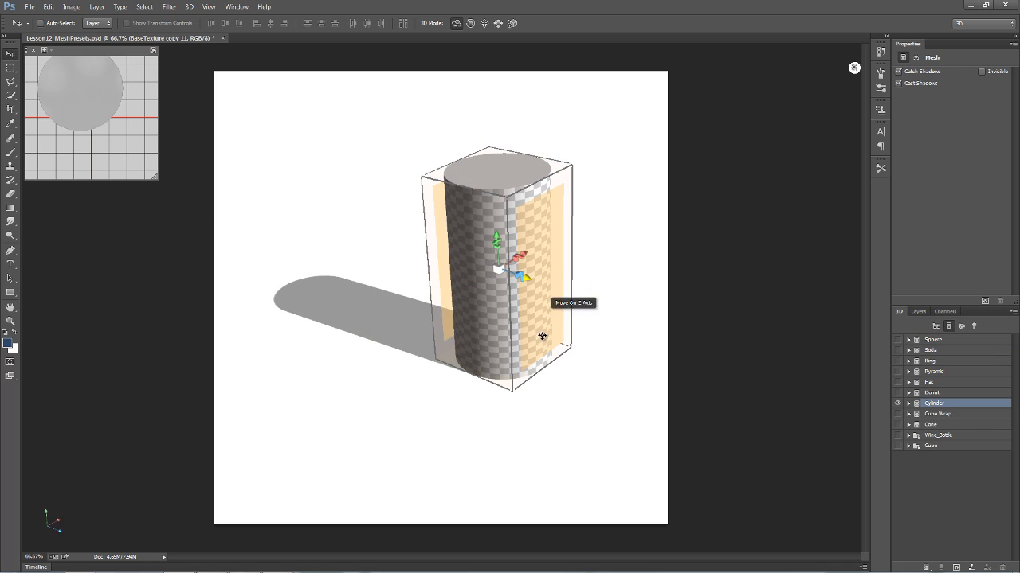
click(908, 404)
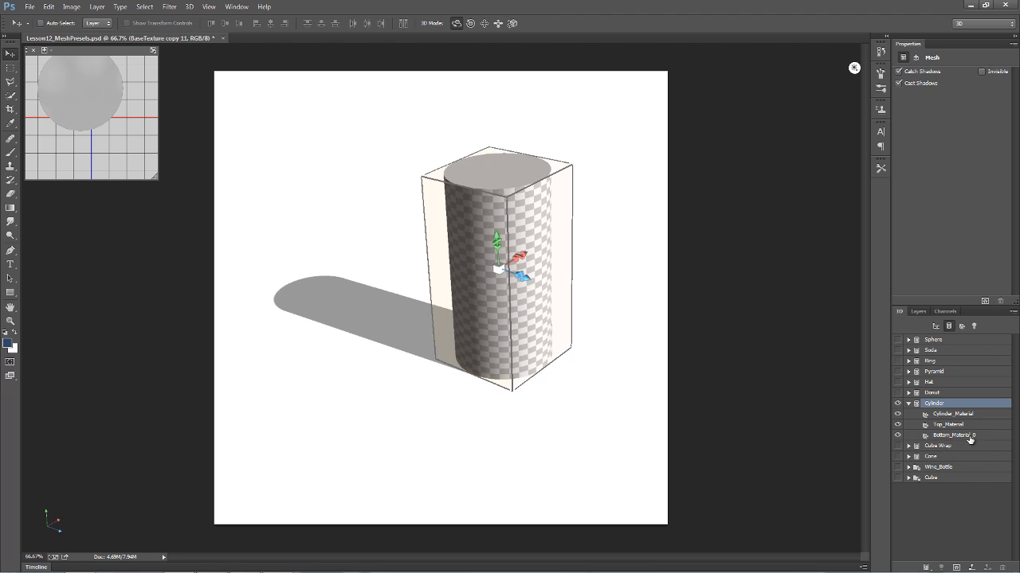
click(961, 427)
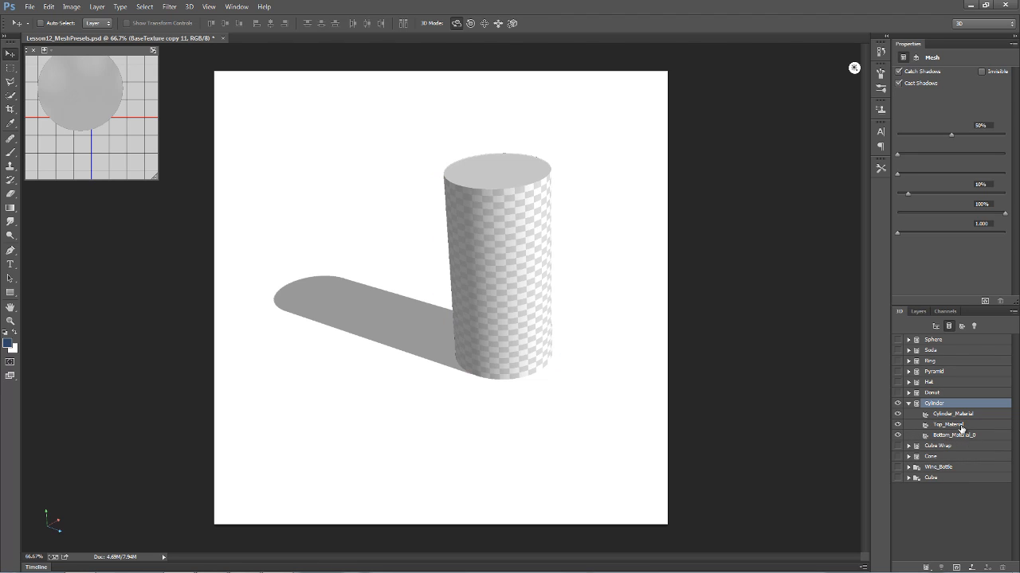
click(909, 404)
click(898, 404)
Show and select the Sphere mesh to examine how the texture wraps around it, and hide it again.
click(898, 341)
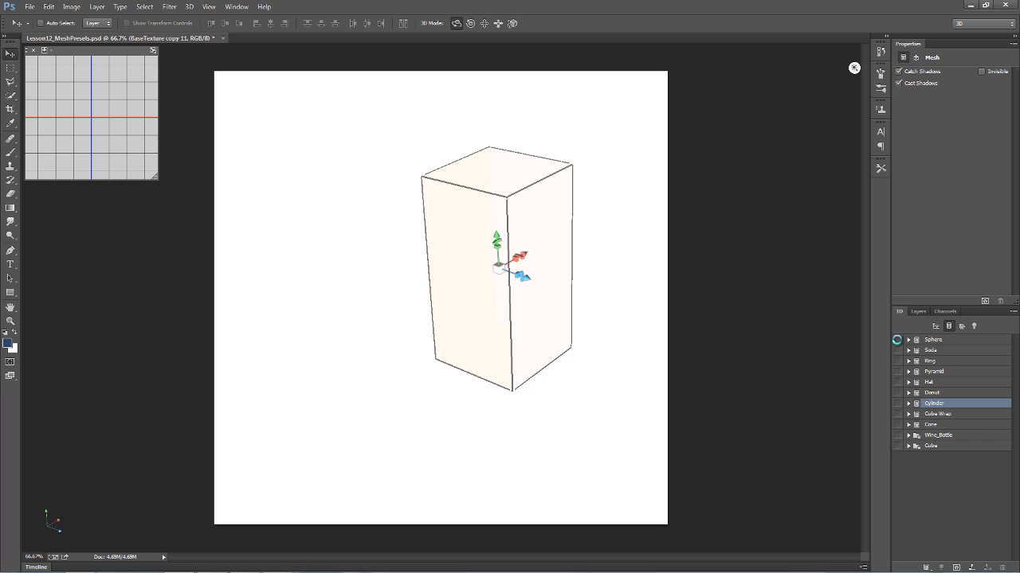
click(936, 343)
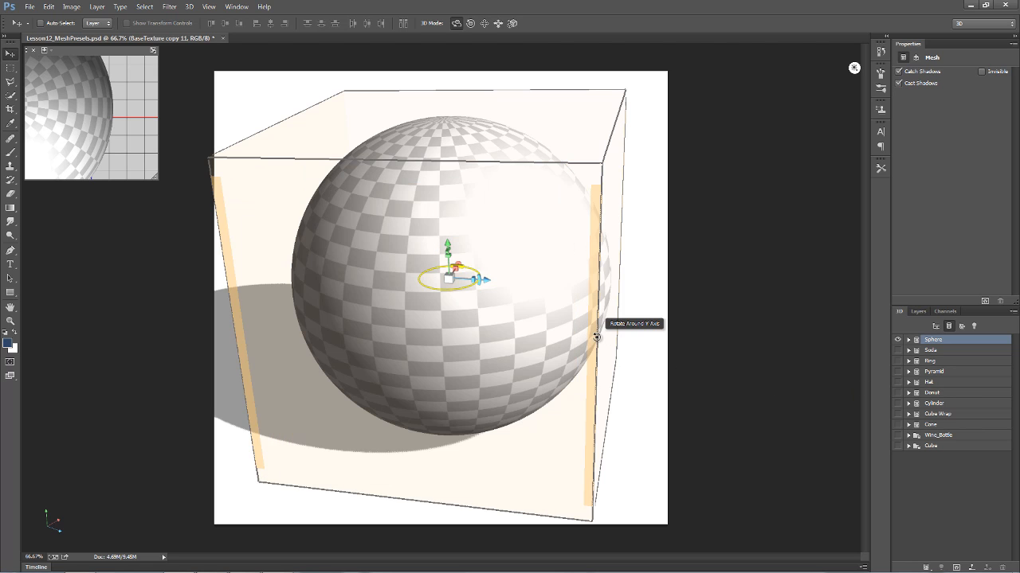
click(897, 339)
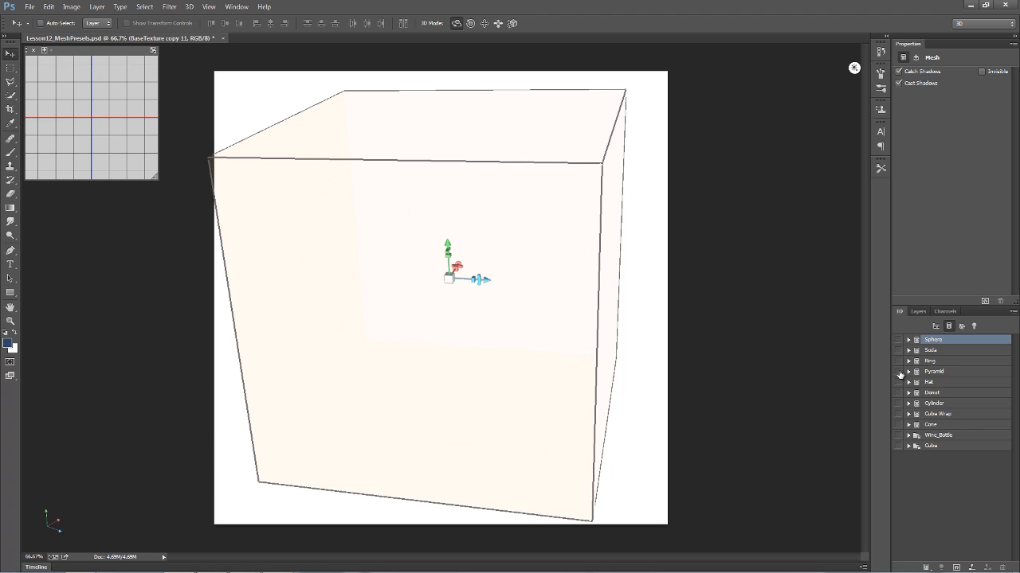
Show and select the Pyramid mesh, examine its list of face materials, and hide it again.
click(898, 371)
click(936, 371)
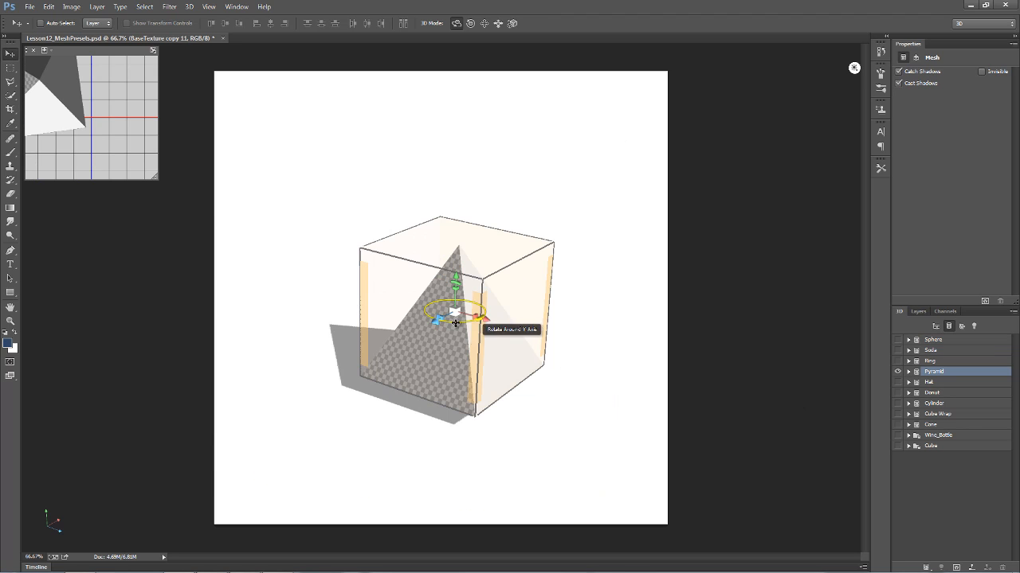
click(909, 371)
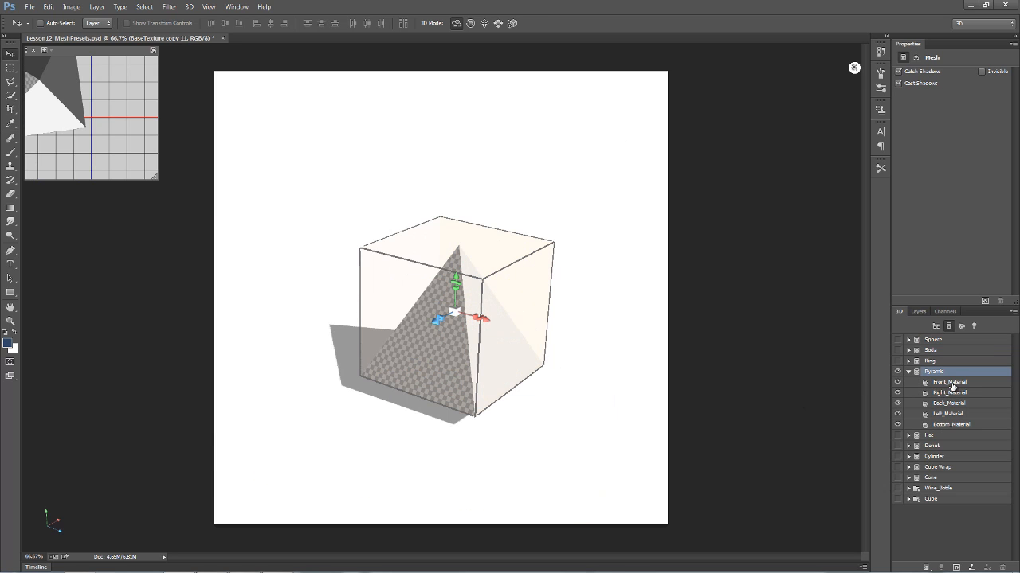
click(909, 372)
click(898, 372)
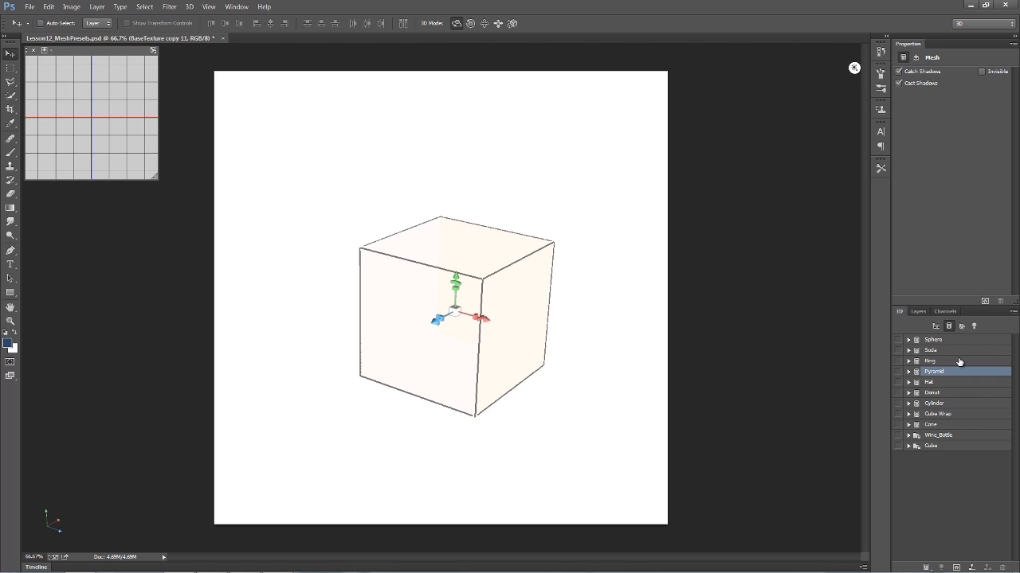
Show and select the Soda mesh to examine the texture on the can, and hide it again.
click(898, 350)
click(935, 351)
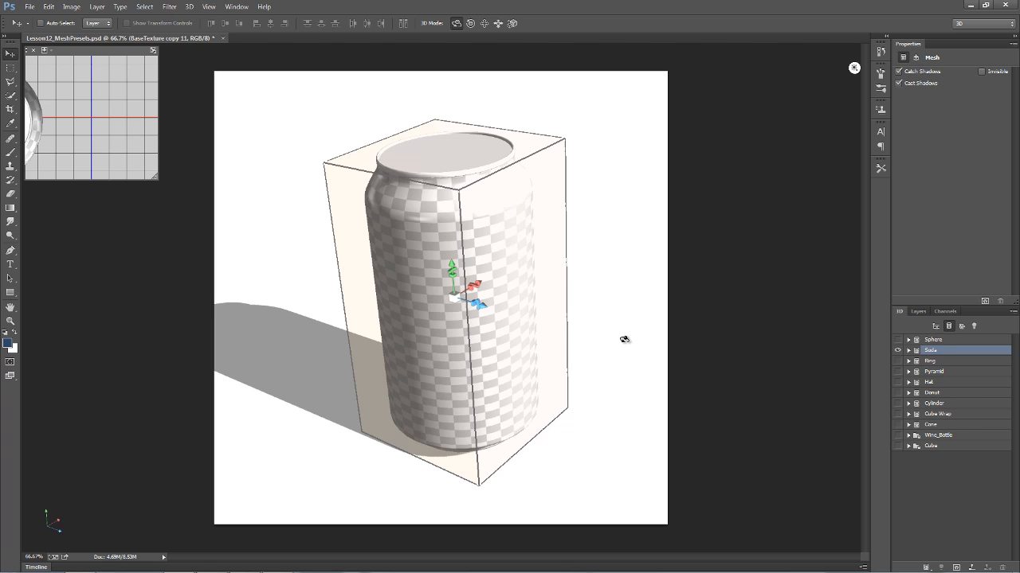
click(898, 351)
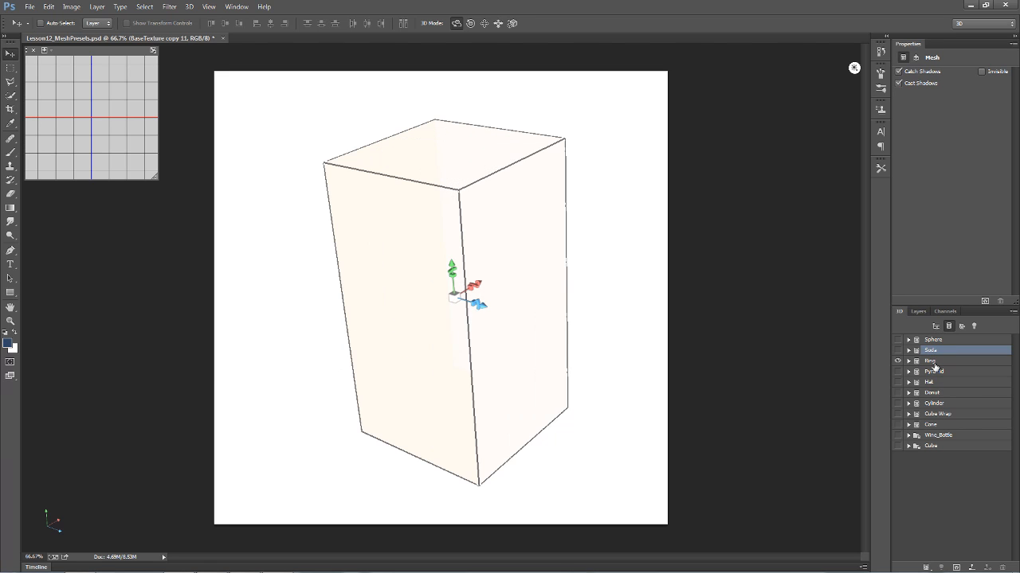
Show and select the Ring mesh to examine how the texture covers it, and hide it again.
click(897, 361)
click(934, 360)
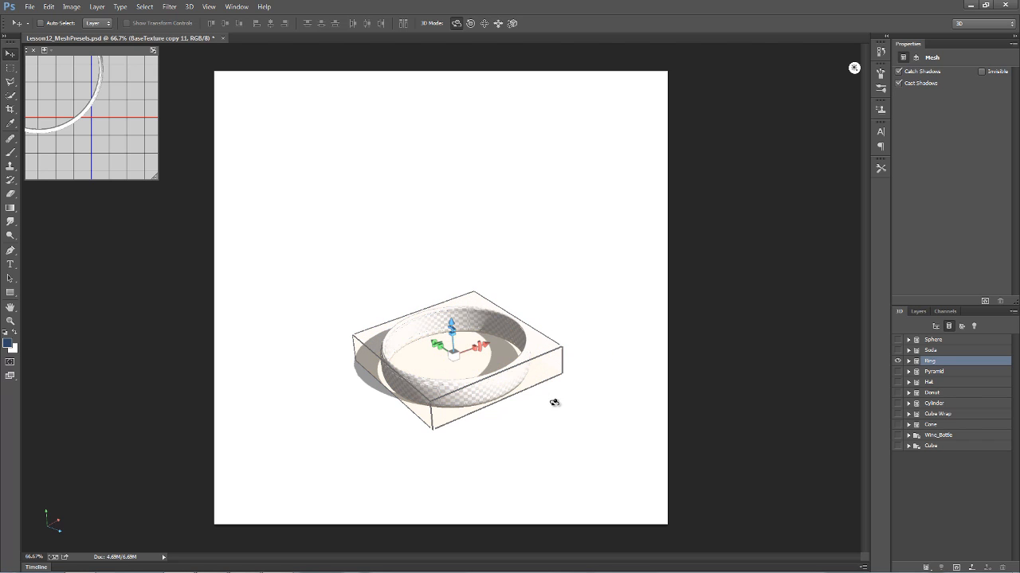
click(898, 361)
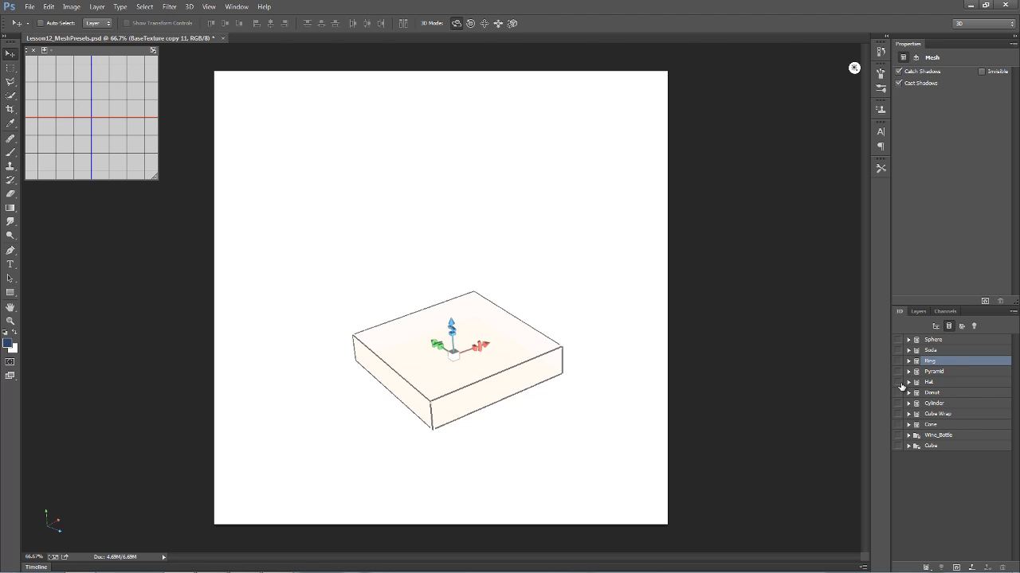
Show the Hat mesh to view its texture mapping, and replace it with the selected Donut mesh.
click(899, 383)
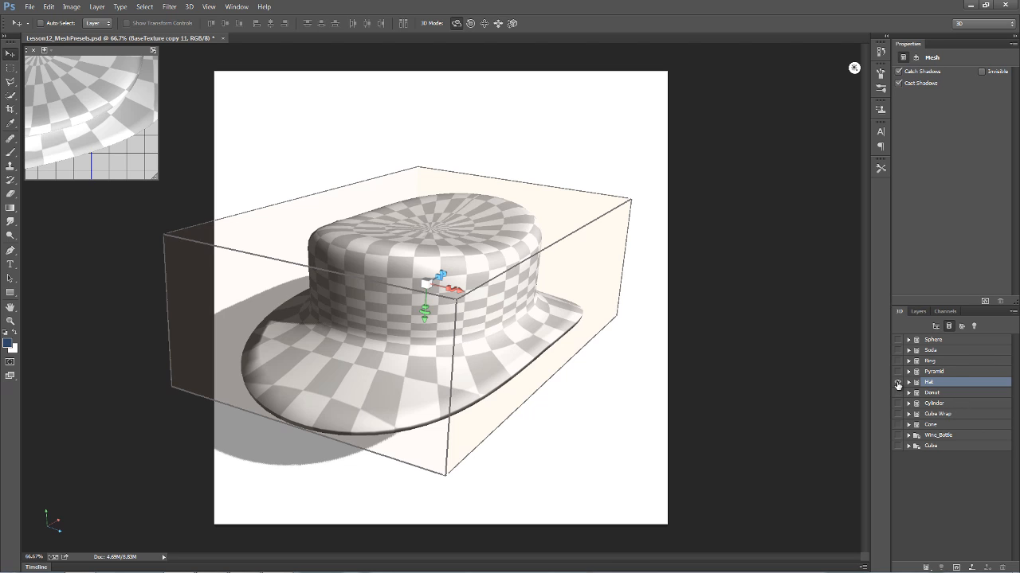
click(898, 385)
click(938, 395)
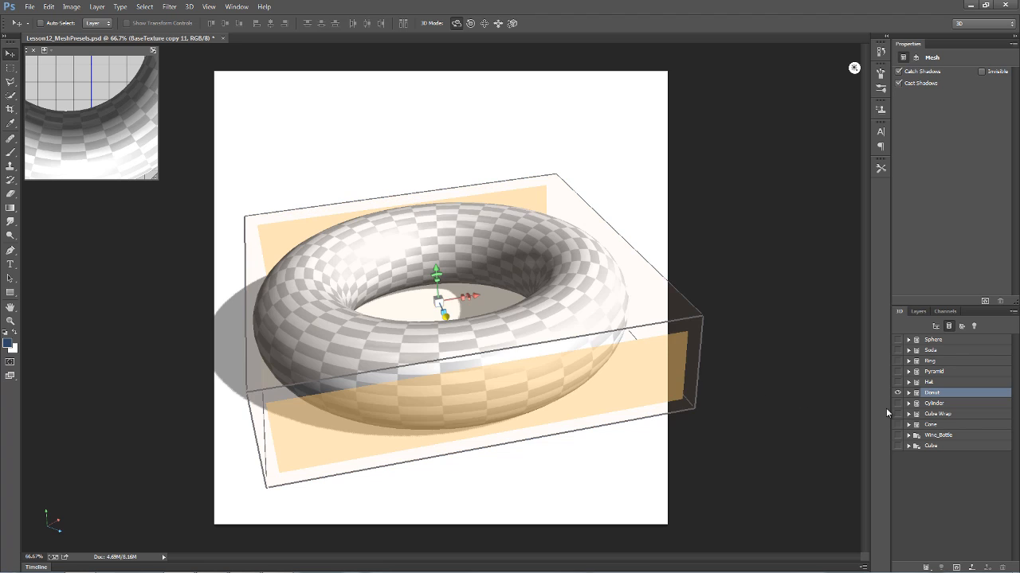
Hide the Donut mesh, and show and select the Wine_Bottle group to examine it.
click(897, 394)
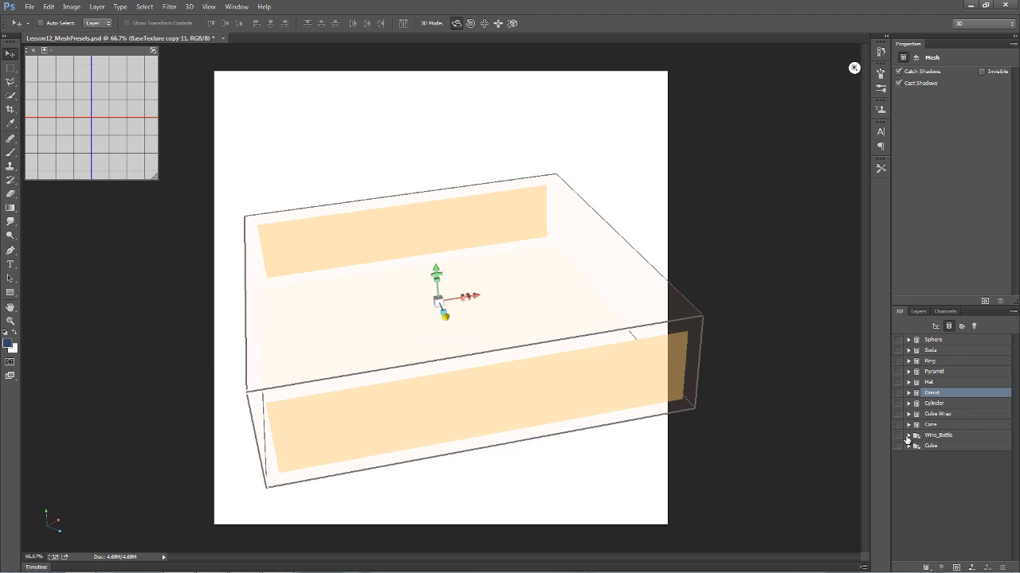
click(898, 435)
click(938, 436)
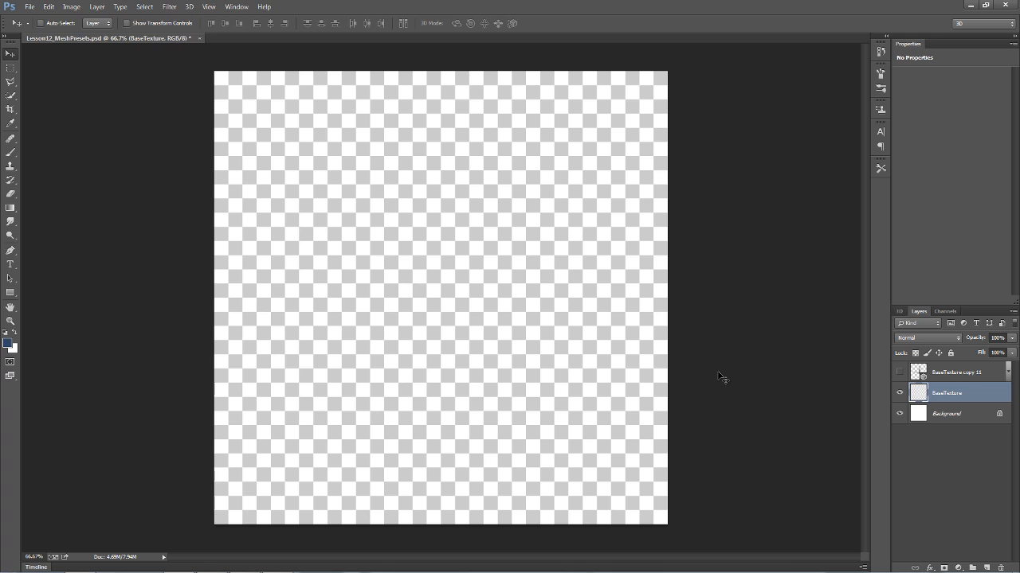
Compare the 3D creation options offered for the BaseTexture layer with the scene contents of the BaseTexture copy 11 3D layer.
click(898, 312)
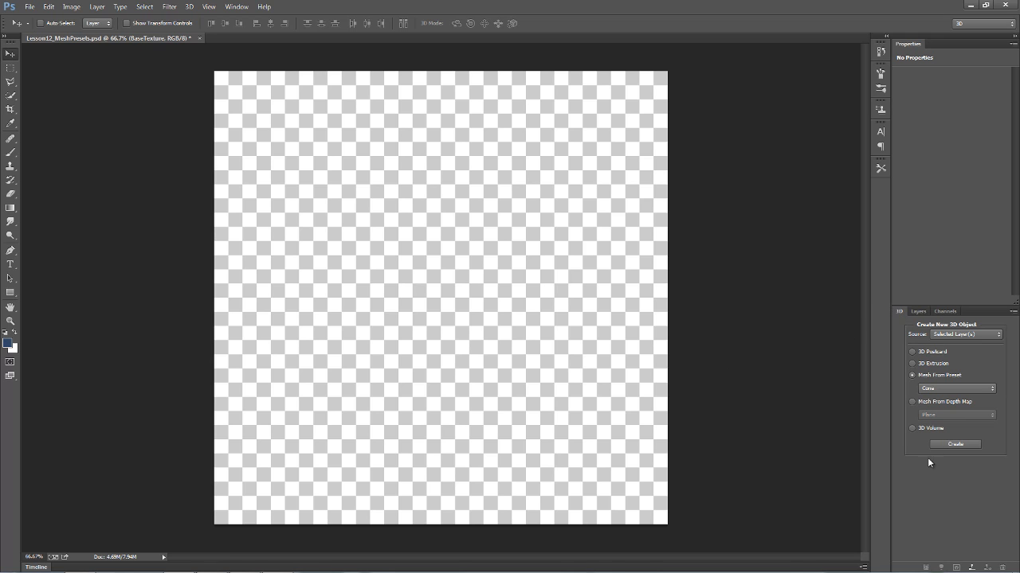
click(919, 311)
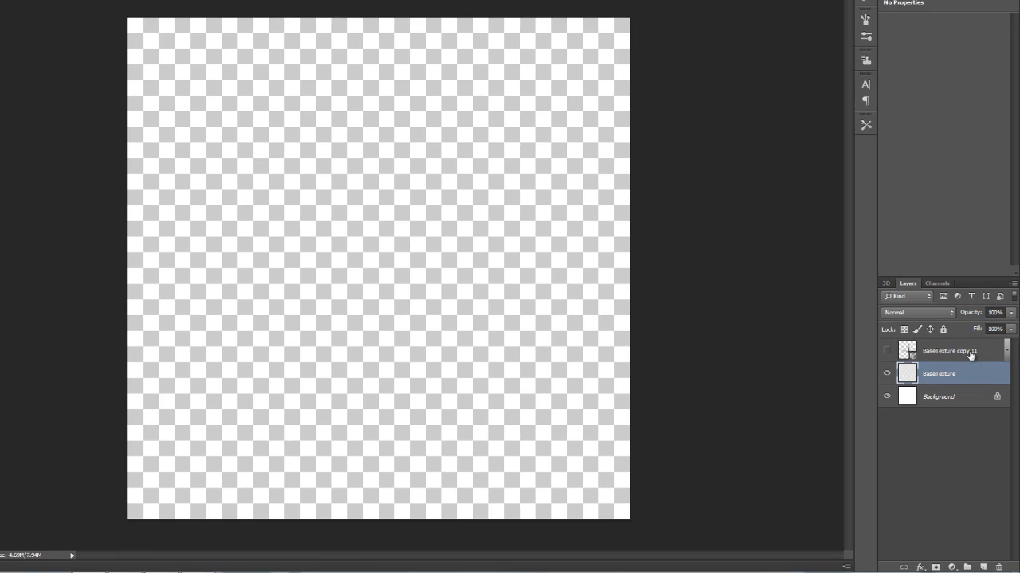
click(936, 372)
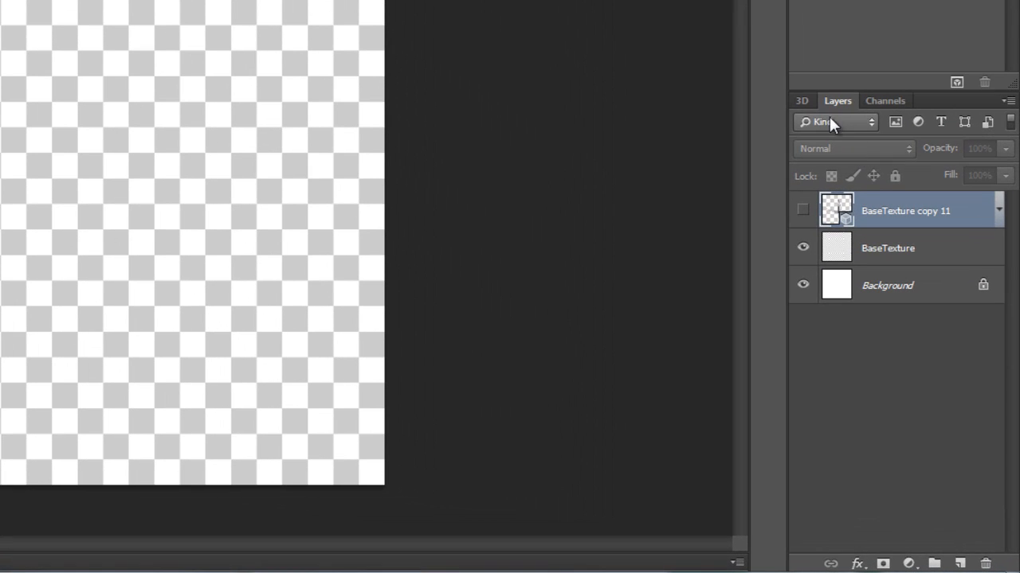
click(802, 101)
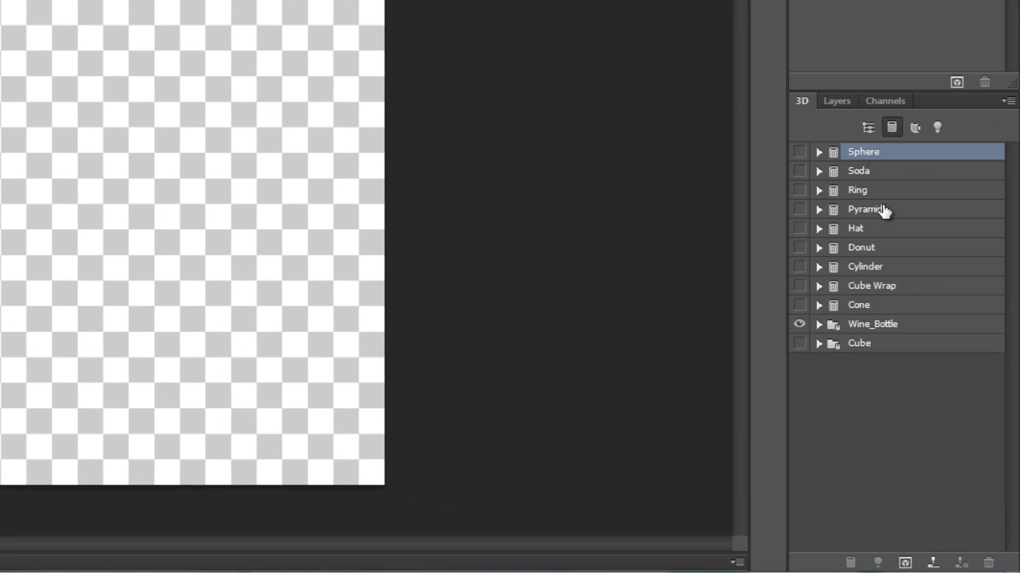
click(838, 100)
click(927, 253)
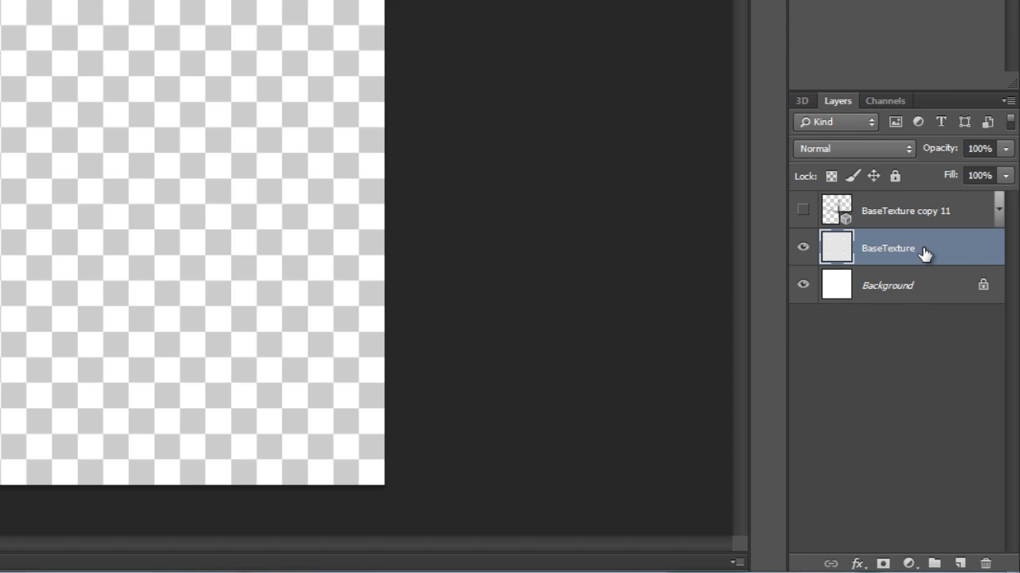
click(802, 101)
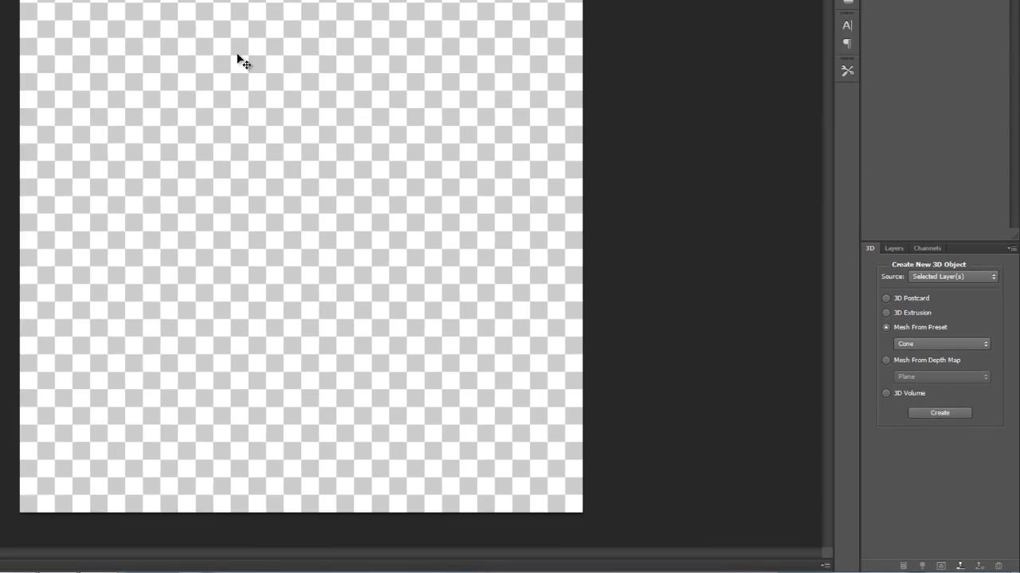
View the mesh presets available for creating a new mesh from the BaseTexture layer, without choosing one.
click(189, 6)
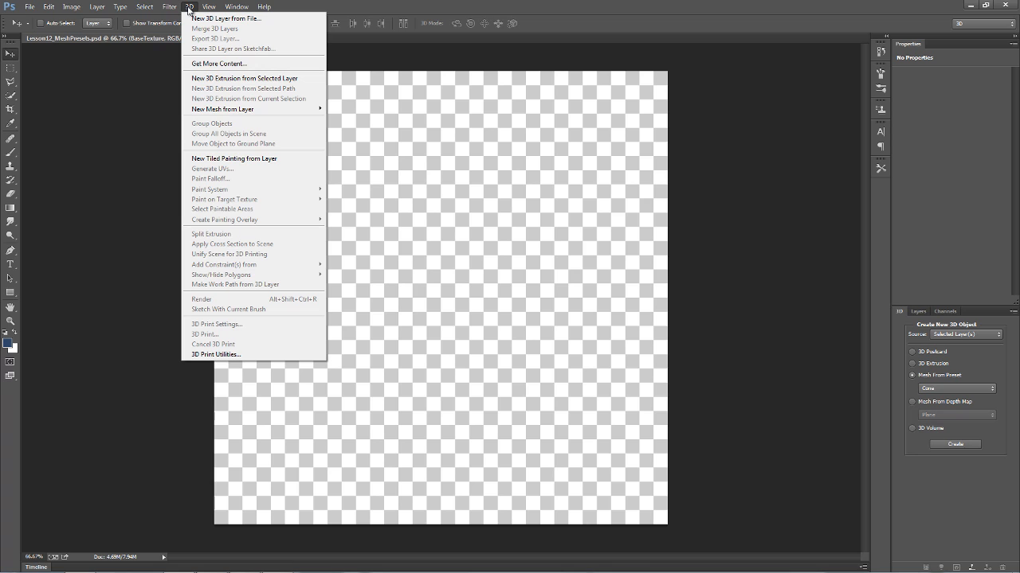
mouse_move(203, 111)
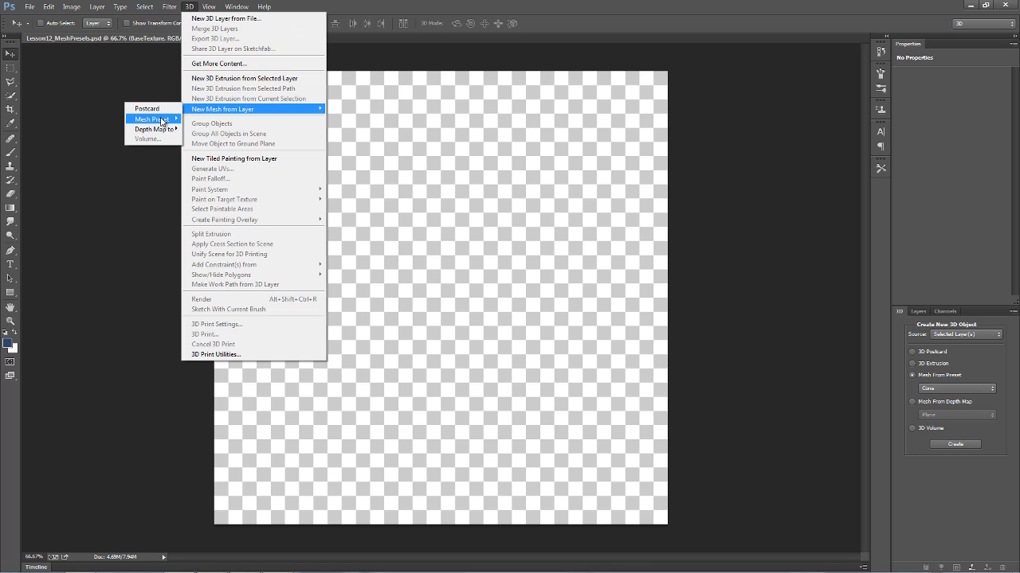
mouse_move(162, 122)
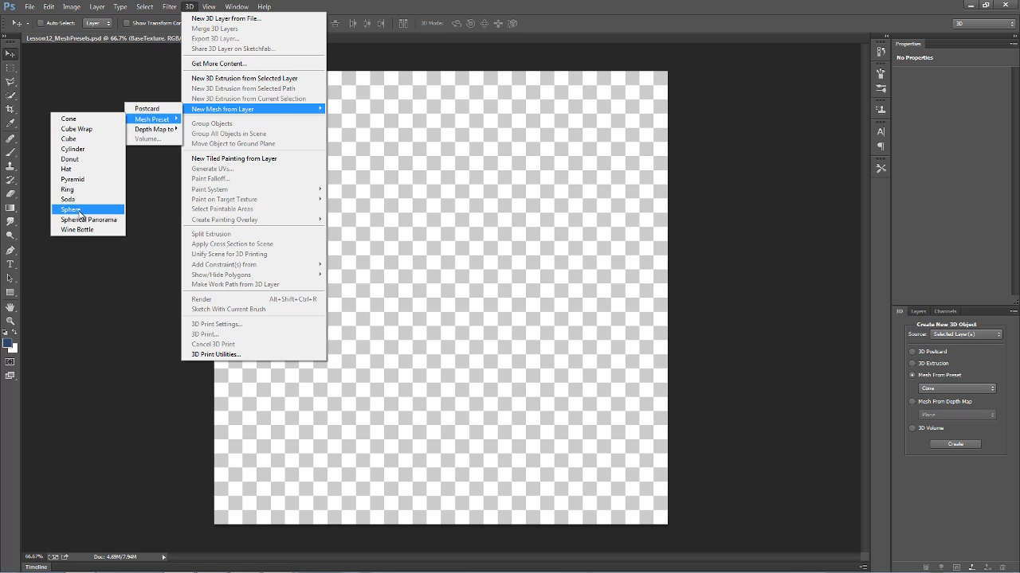
click(109, 64)
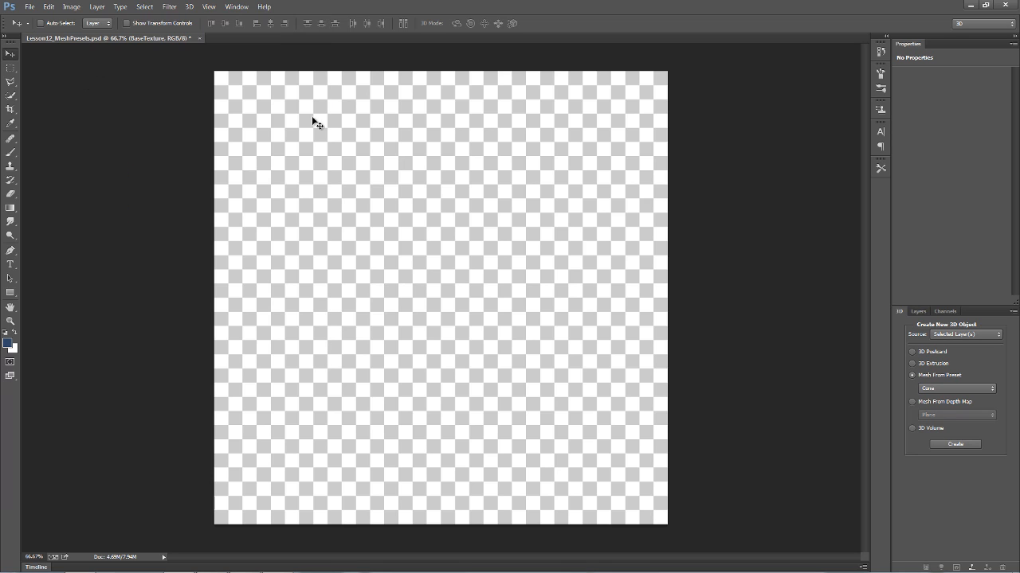
Show and select the BaseTexture copy 11 layer and view the objects that can be added to its 3D scene.
click(919, 312)
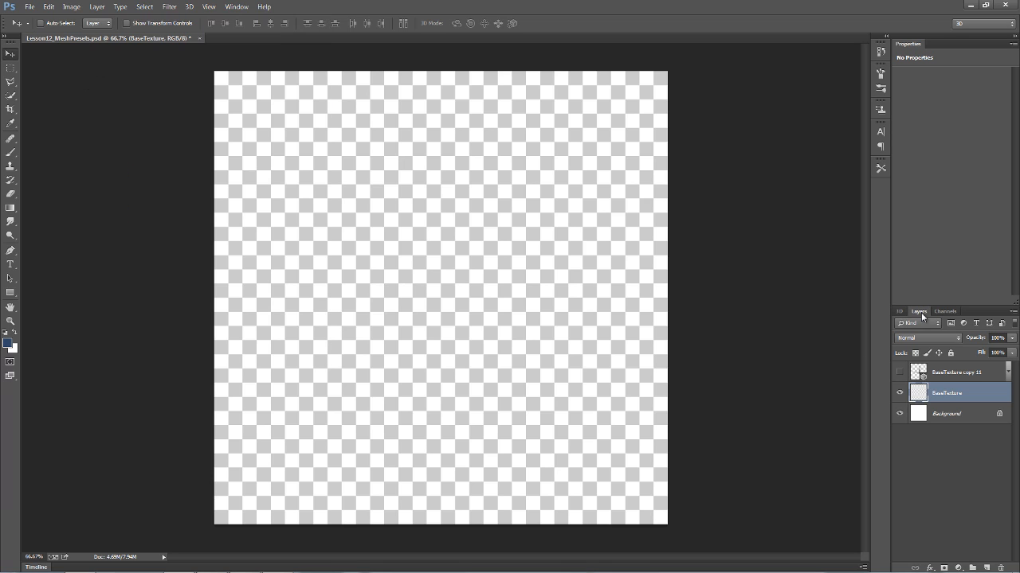
click(921, 372)
click(899, 372)
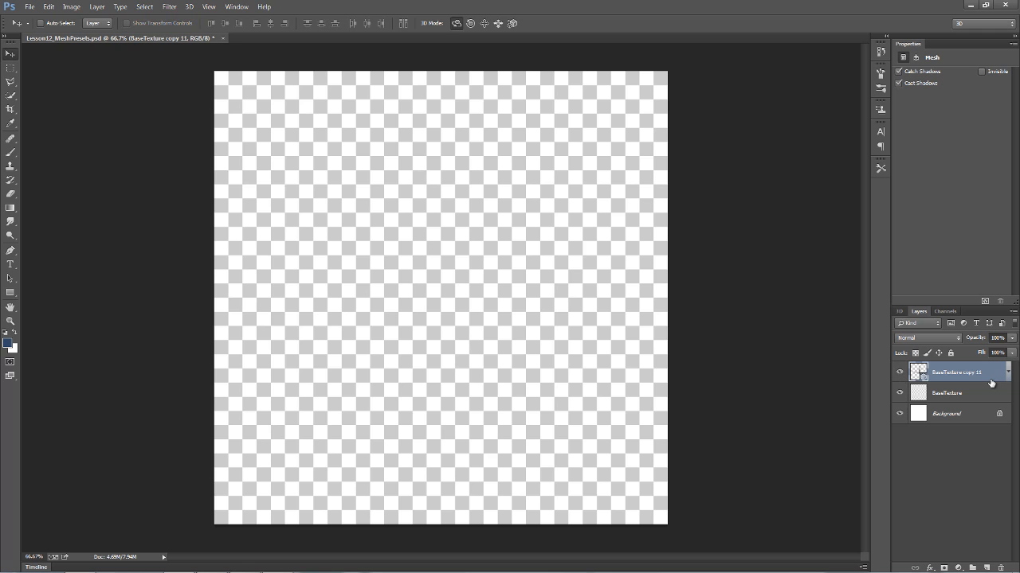
click(899, 311)
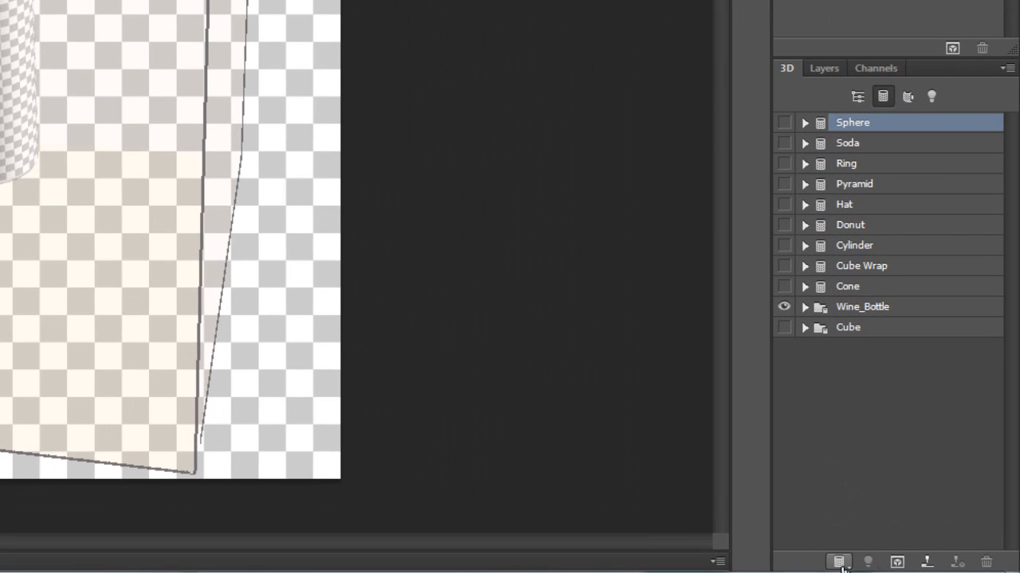
click(840, 562)
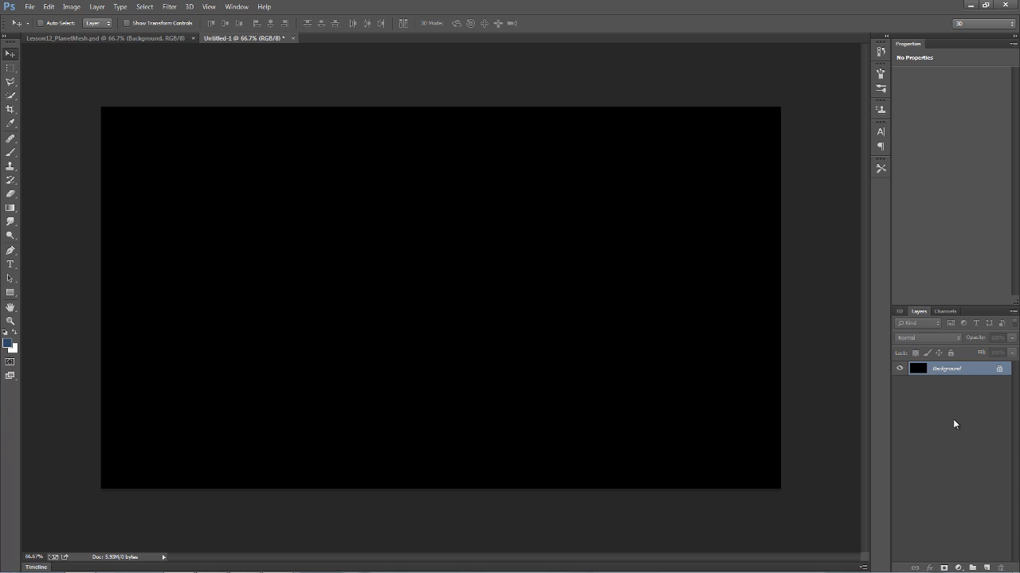
Add a new empty layer above the black background and create a Sphere preset mesh from it.
click(986, 568)
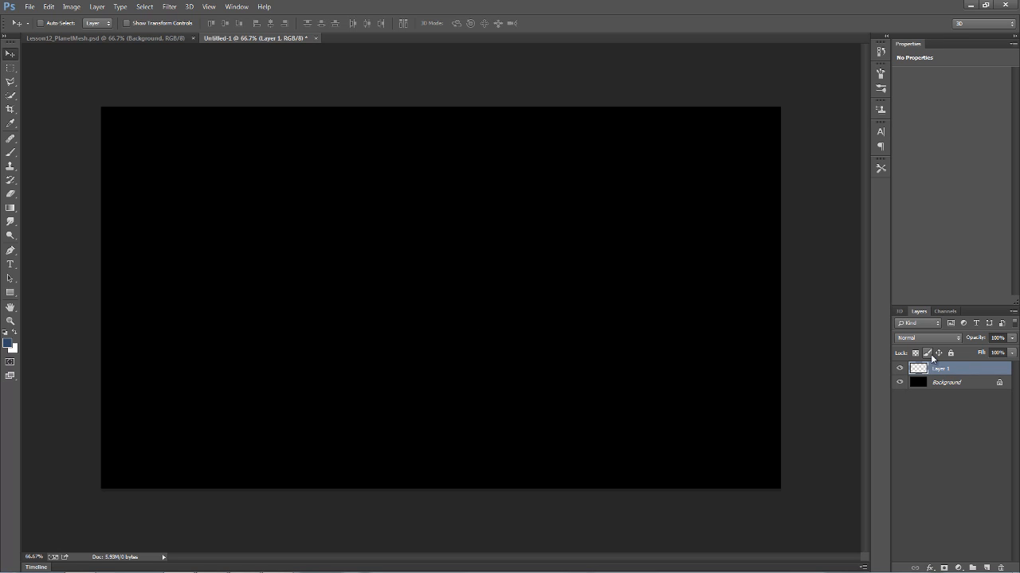
click(899, 311)
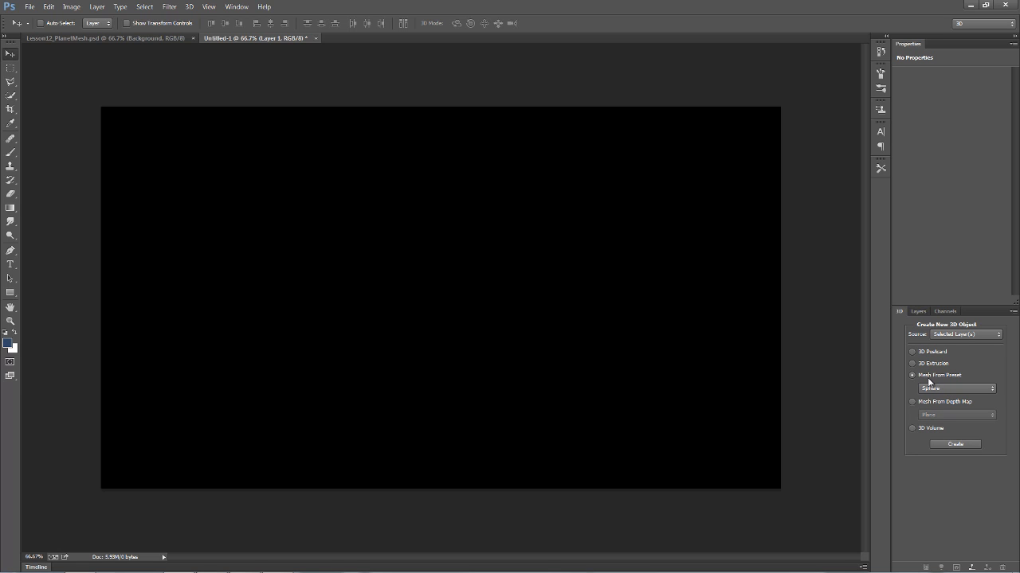
click(955, 444)
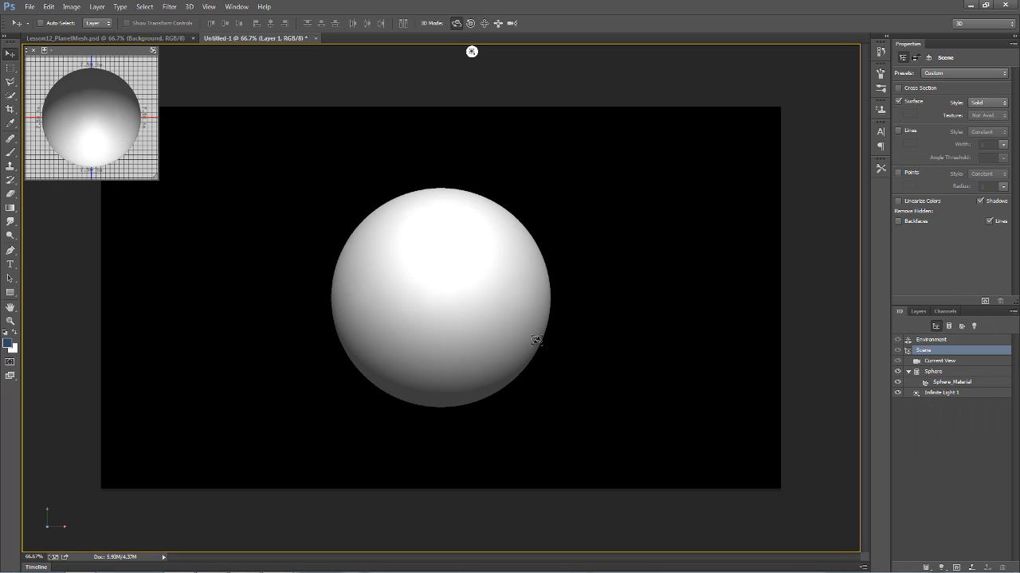
Scale the sphere mesh up uniformly to about 10.96 on each axis and duplicate it within the scene.
click(934, 373)
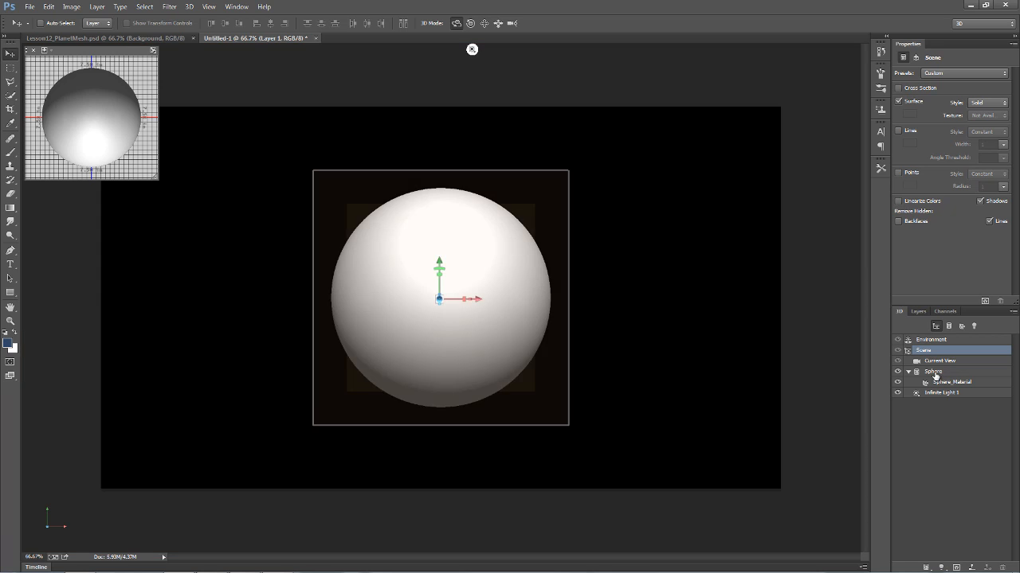
drag(509, 275, 563, 208)
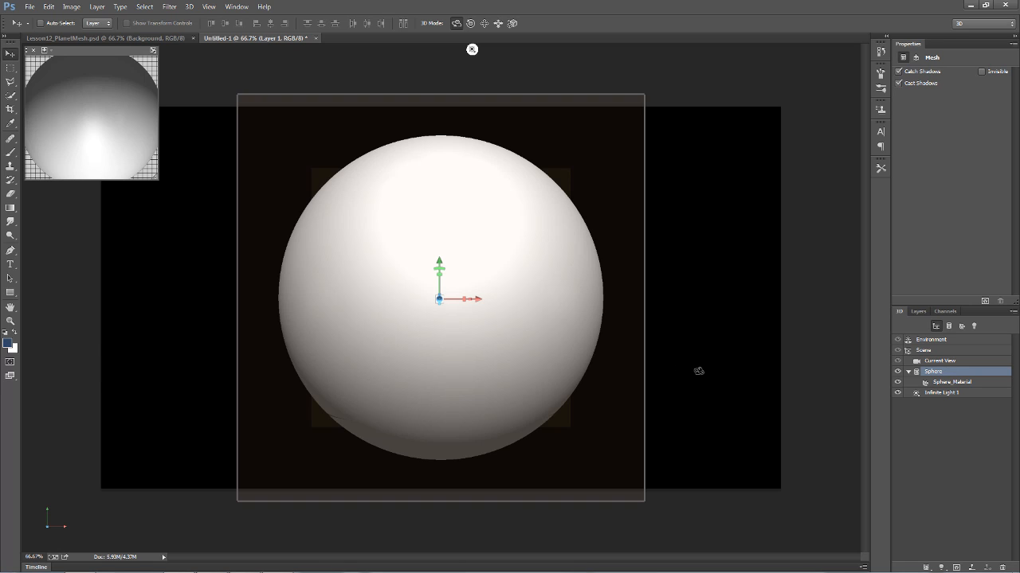
right_click(936, 374)
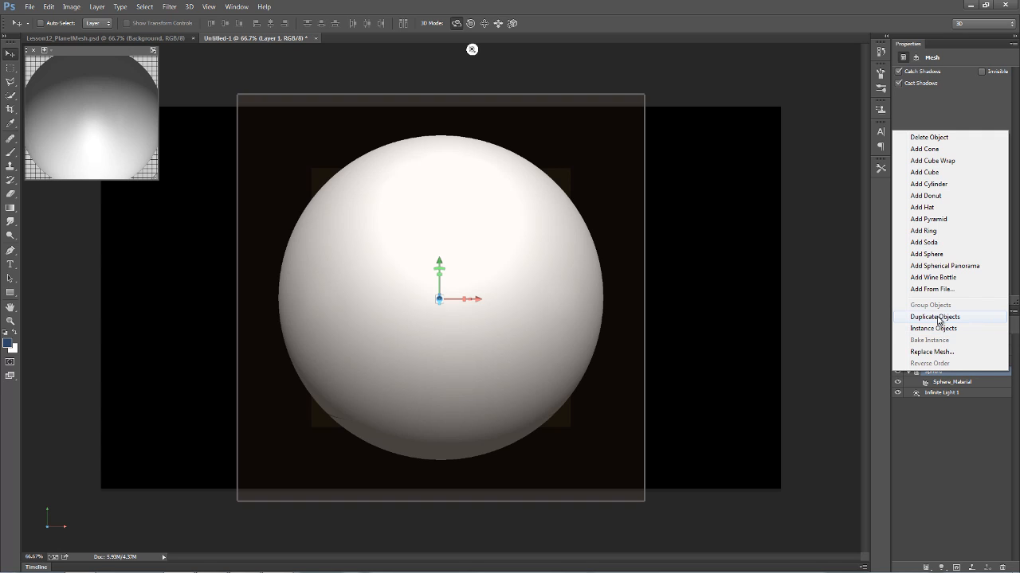
click(934, 316)
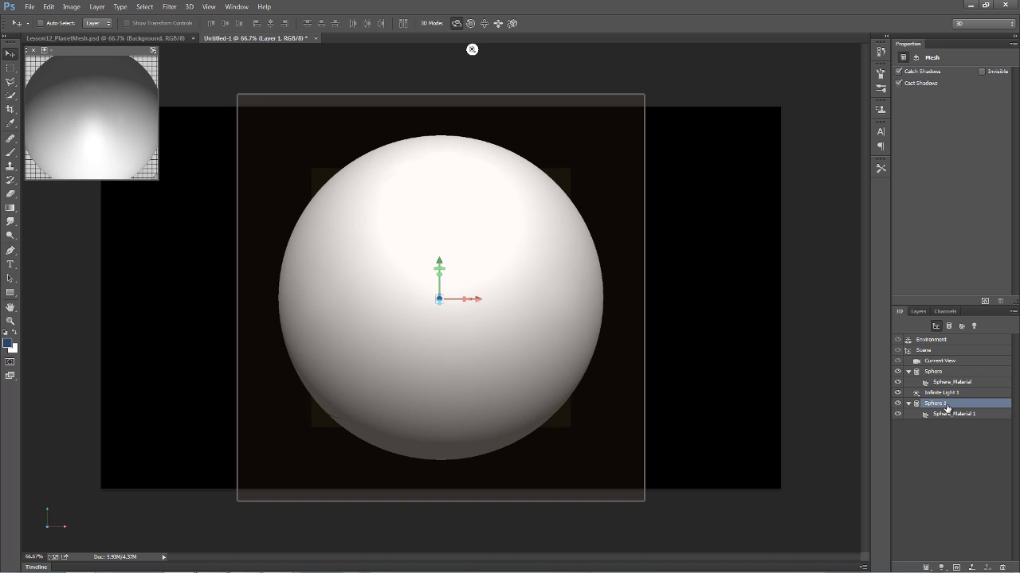
Set the duplicate sphere's scale to 11 on all axes and select it together with the original sphere.
click(917, 60)
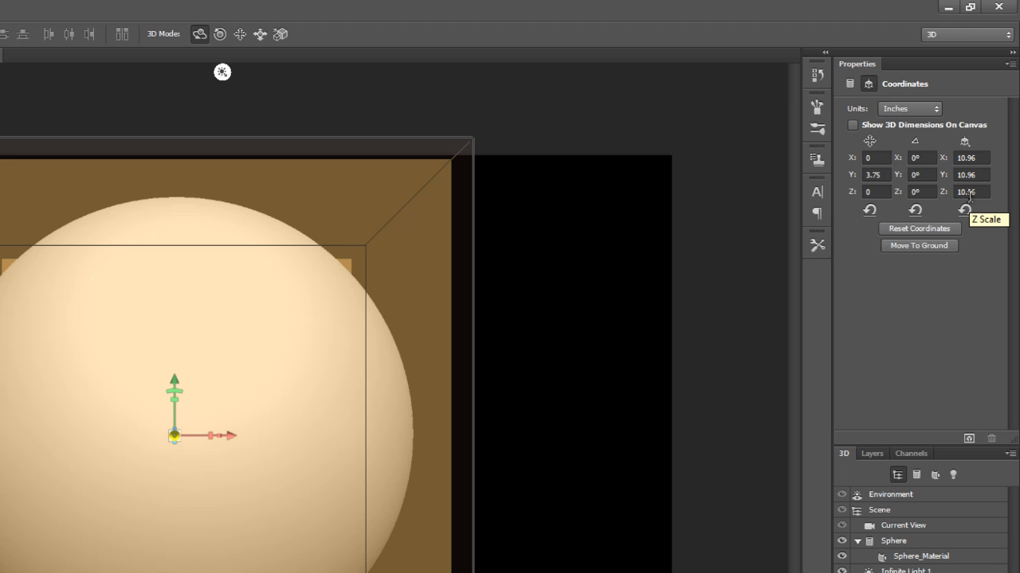
click(986, 157)
text(11)
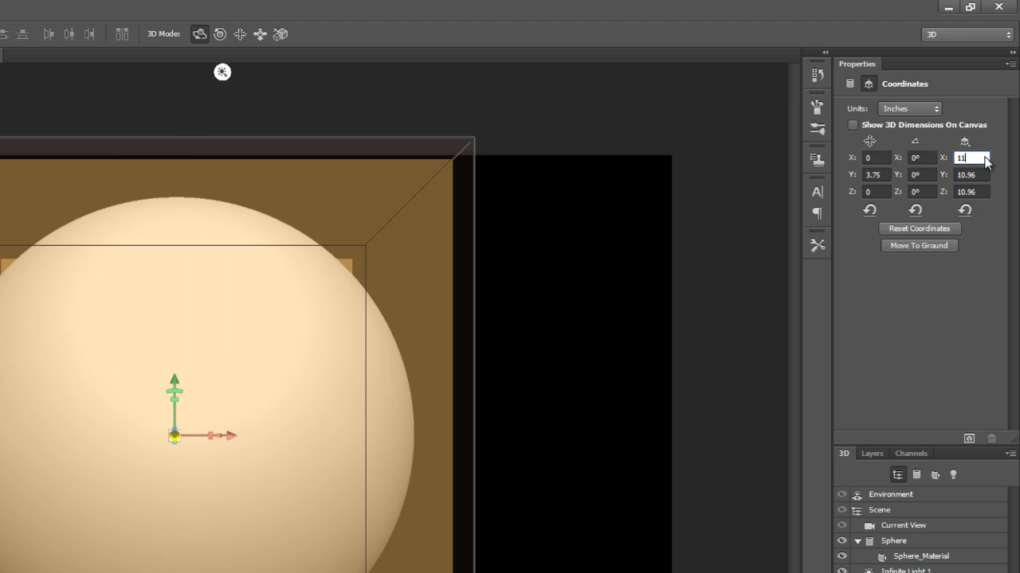
key(Tab)
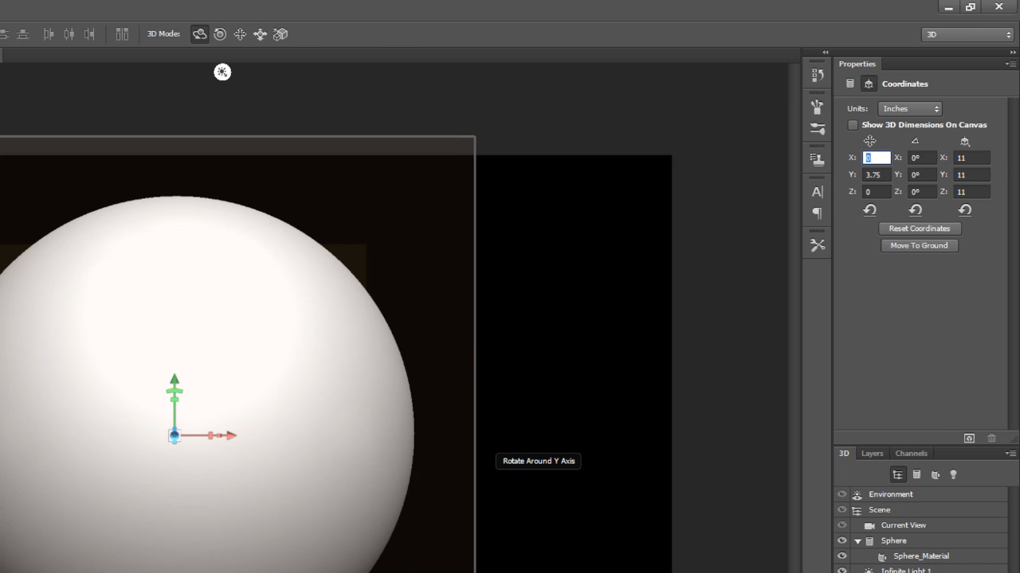
ctrl+click(894, 544)
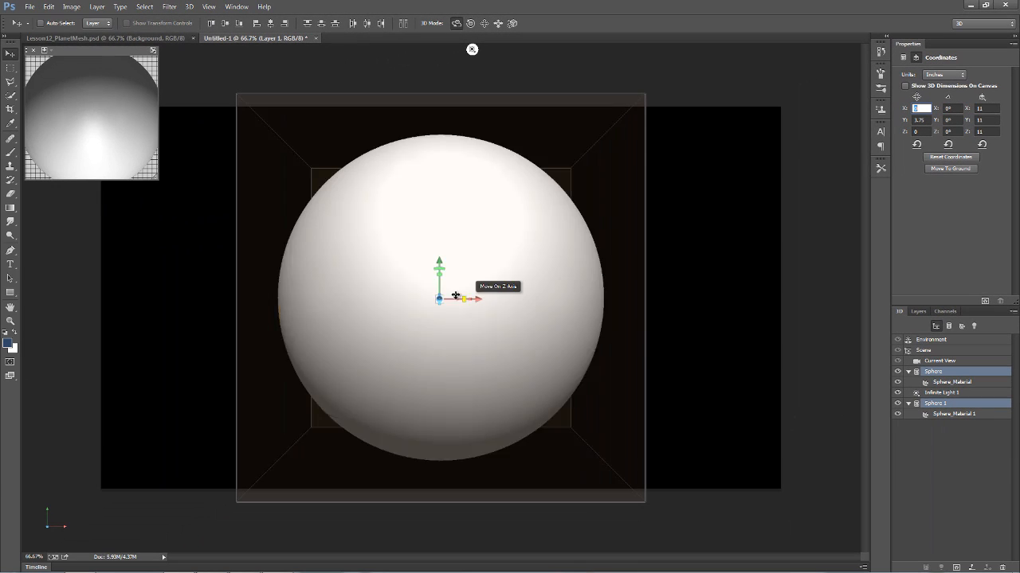